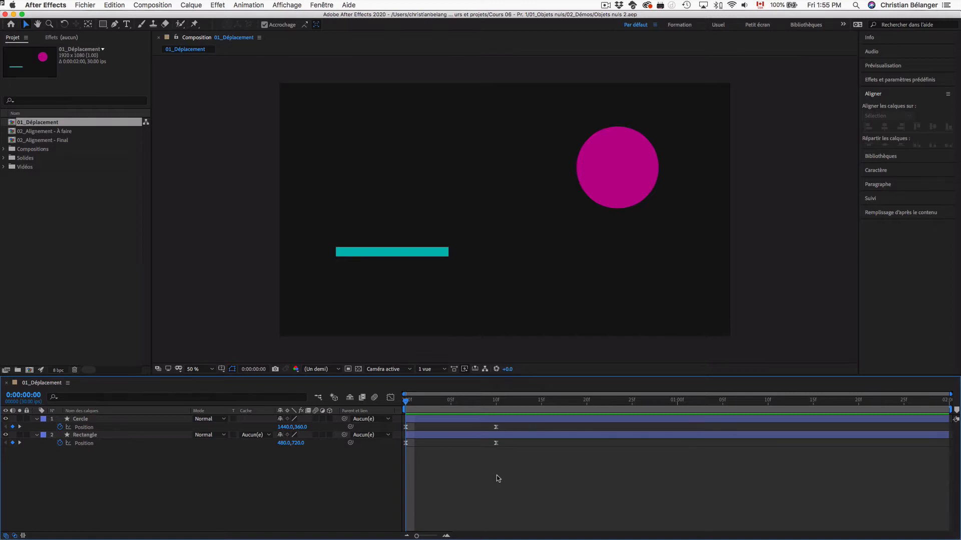
# Preview the circle and rectangle animation, then return the playhead to the first frame.
pyautogui.press('space')
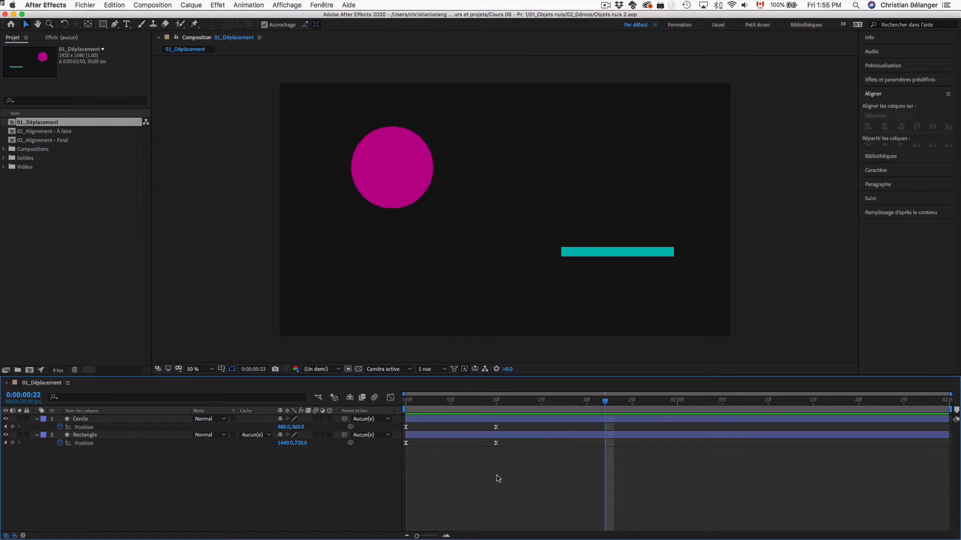
pyautogui.moveTo(497, 402); pyautogui.dragTo(403, 403)
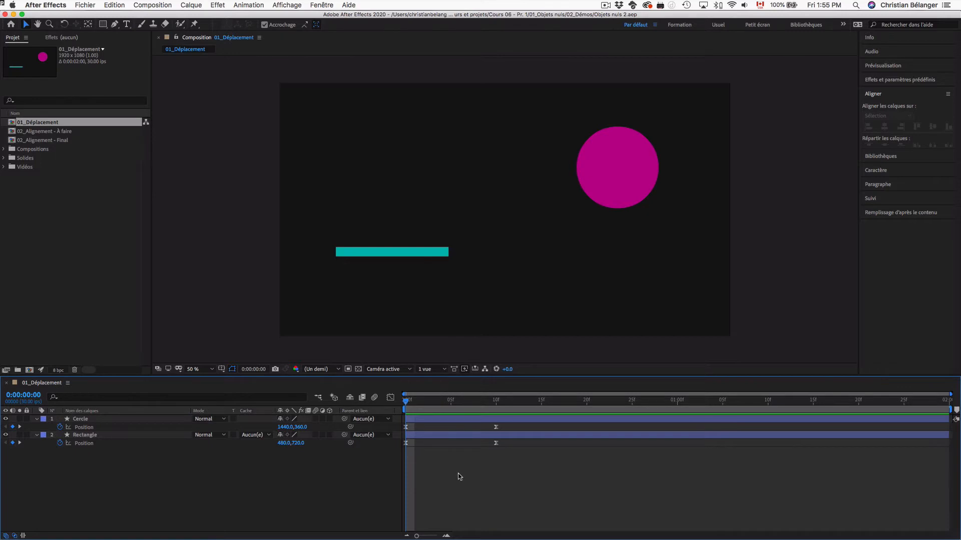
# Try moving the Cercle and Rectangle layers down together at frame 0, to 1440,618 and 480,978, preview the motion, and undo the move.
pyautogui.click(95, 419)
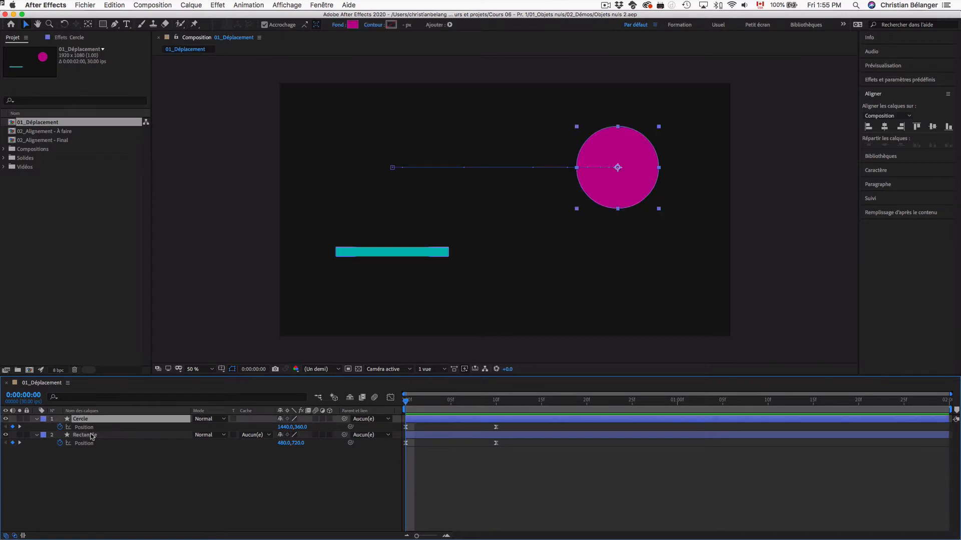
pyautogui.keyDown('shift'); pyautogui.click(93, 436); pyautogui.keyUp('shift')
pyautogui.moveTo(634, 188); pyautogui.dragTo(633, 247)
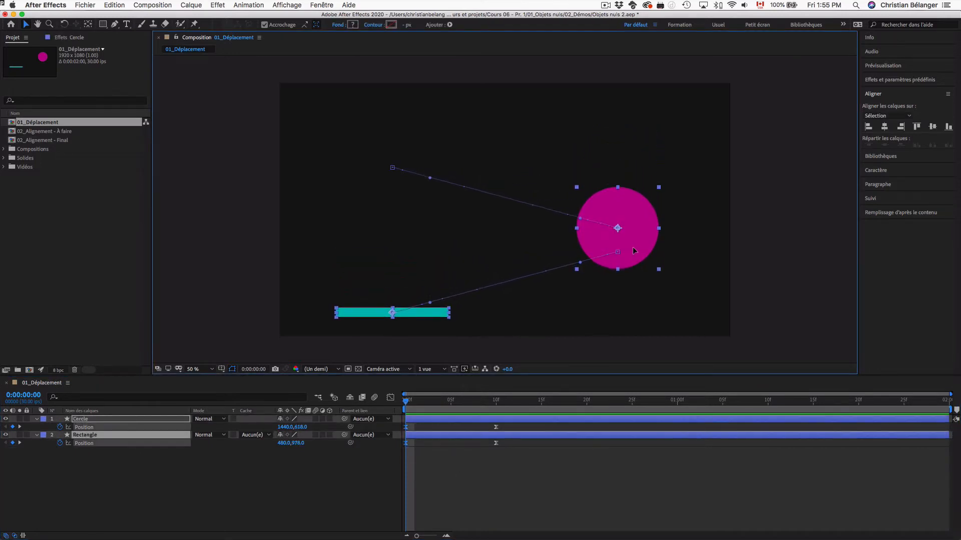
pyautogui.click(525, 501)
pyautogui.press('space')
pyautogui.press('space')
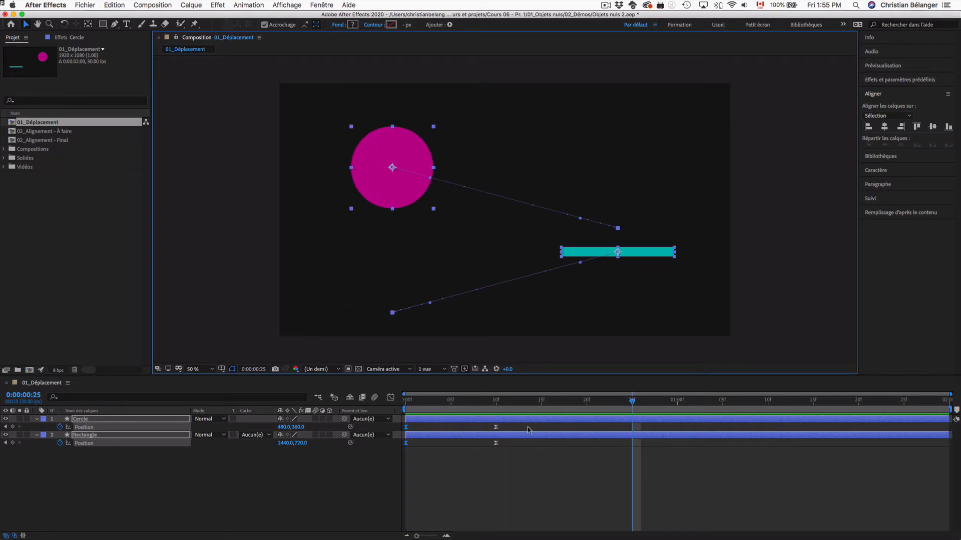
pyautogui.moveTo(497, 403); pyautogui.dragTo(398, 399)
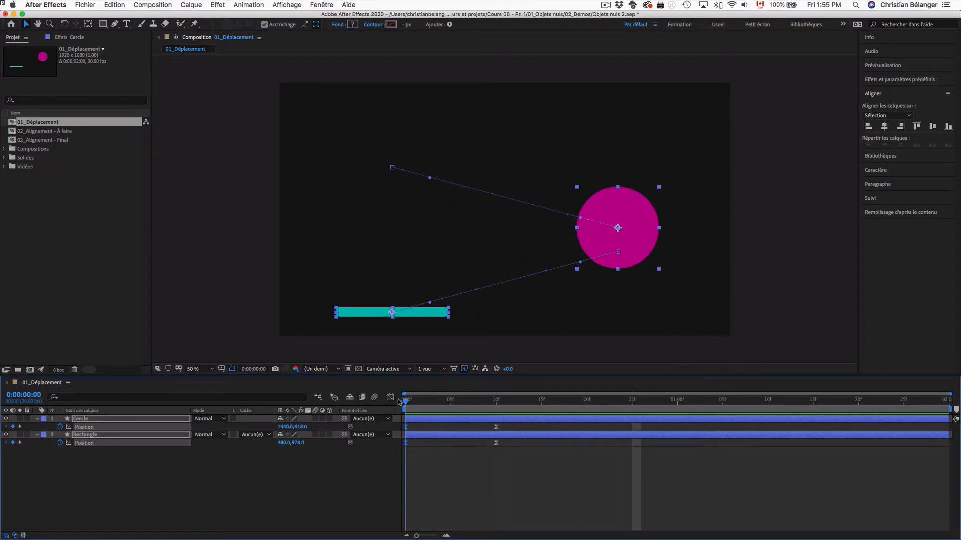
pyautogui.press('super+z')
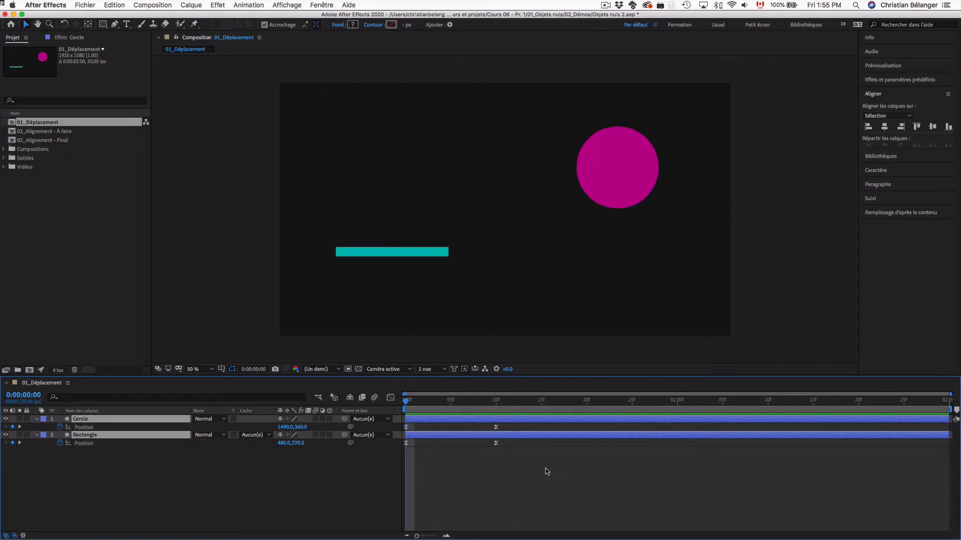
# Play back the original horizontal motion of both shapes and return to frame 0.
pyautogui.press('space')
pyautogui.press('space')
pyautogui.moveTo(498, 398); pyautogui.dragTo(400, 400)
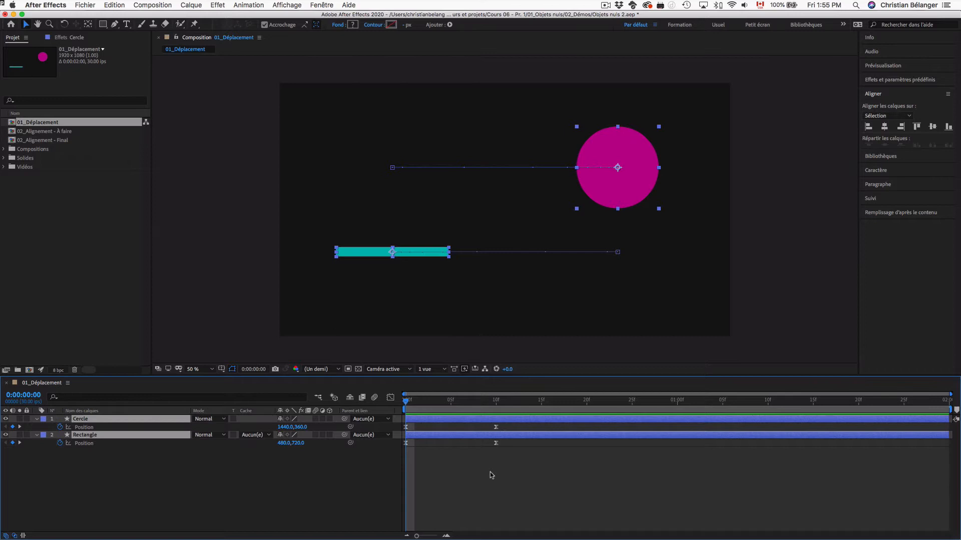
# Select all Position keyframes of Cercle and Rectangle and move both shapes down, to 1440,618 and 480,978 at frame 0.
pyautogui.click(508, 469)
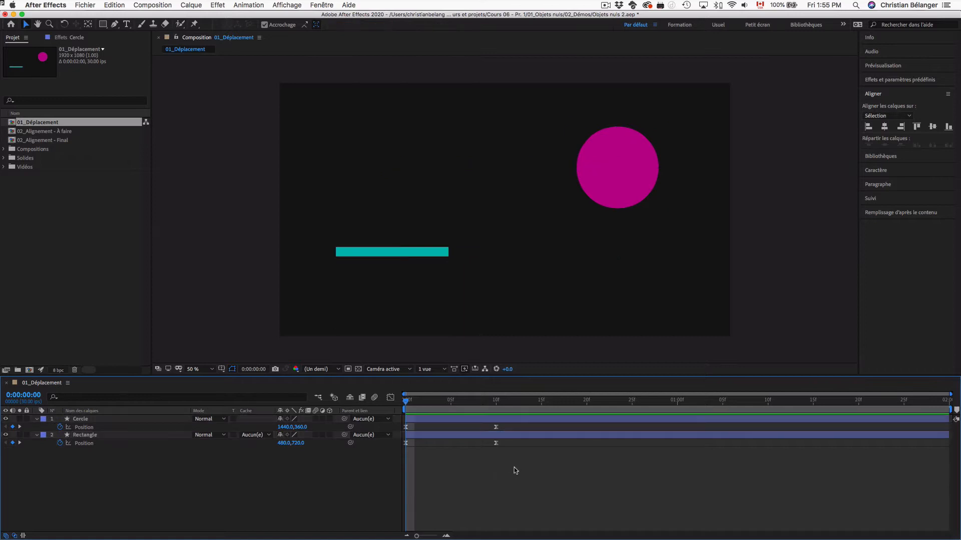
pyautogui.moveTo(514, 468); pyautogui.dragTo(397, 425)
pyautogui.moveTo(638, 192); pyautogui.dragTo(633, 258)
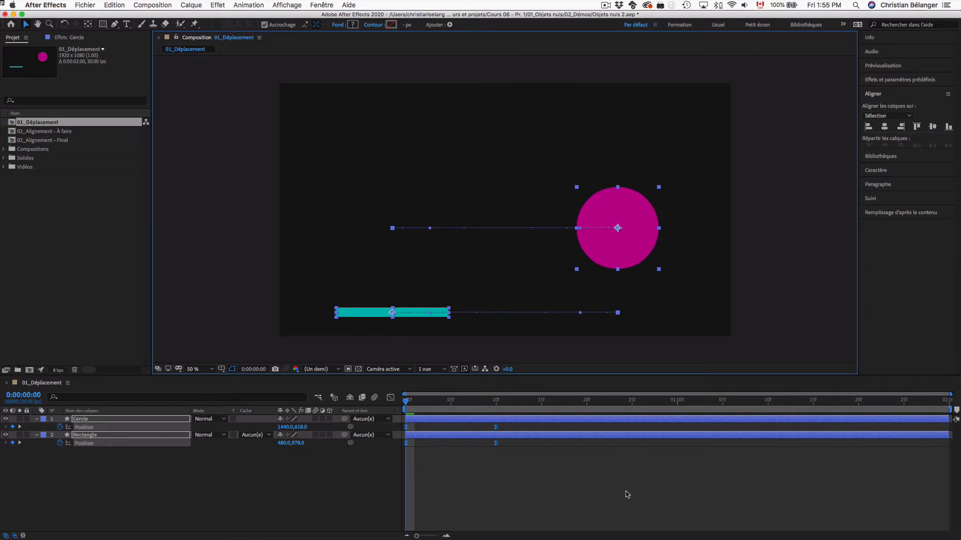
# Preview the shifted animation of both shapes from the first frame.
pyautogui.press('space')
pyautogui.press('space')
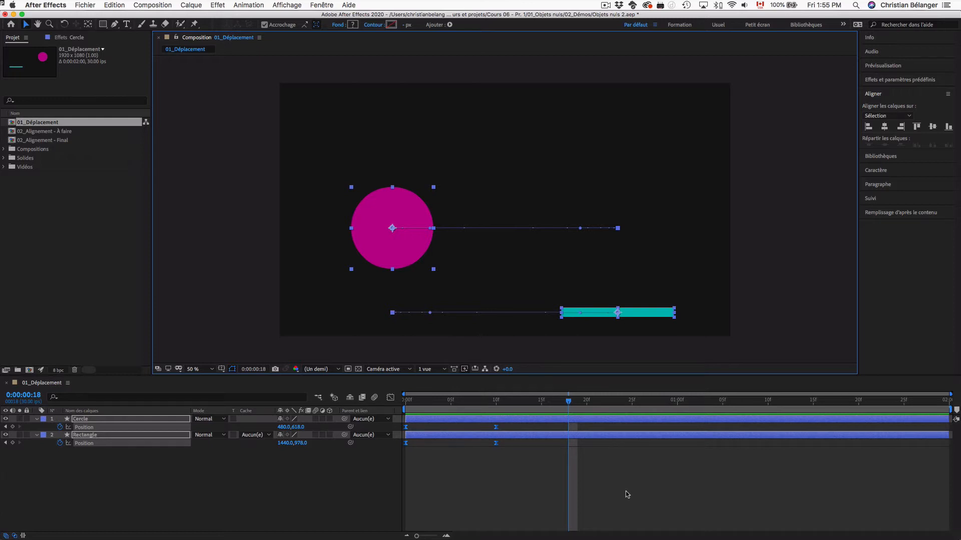
pyautogui.press('Home')
pyautogui.press('space')
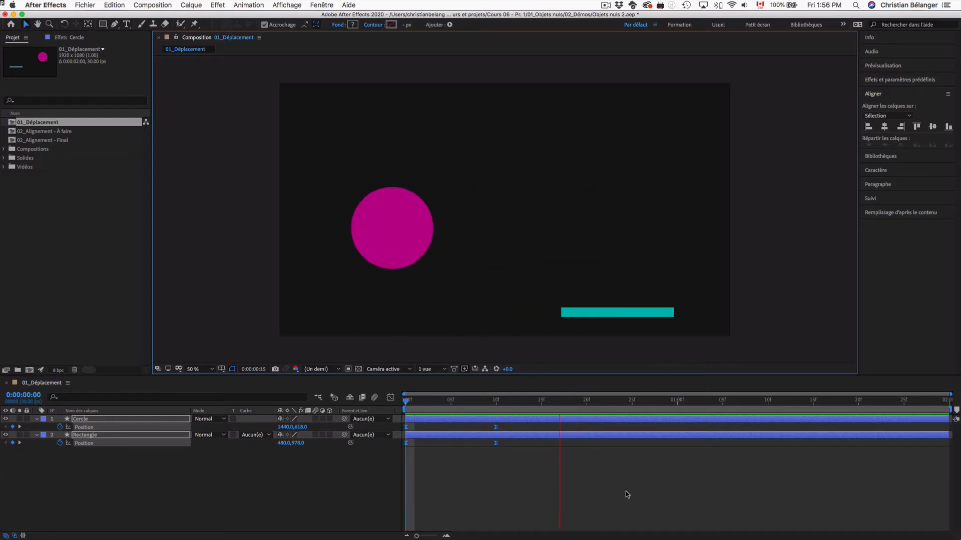
pyautogui.press('space')
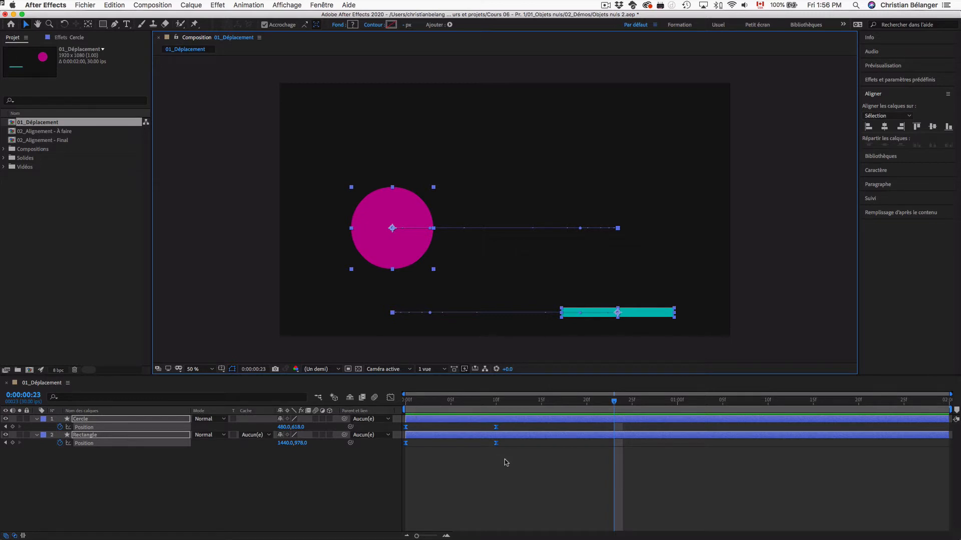
# Undo the downward move of both shapes' keyframes and deselect the layers at frame 0.
pyautogui.moveTo(526, 464); pyautogui.dragTo(393, 426)
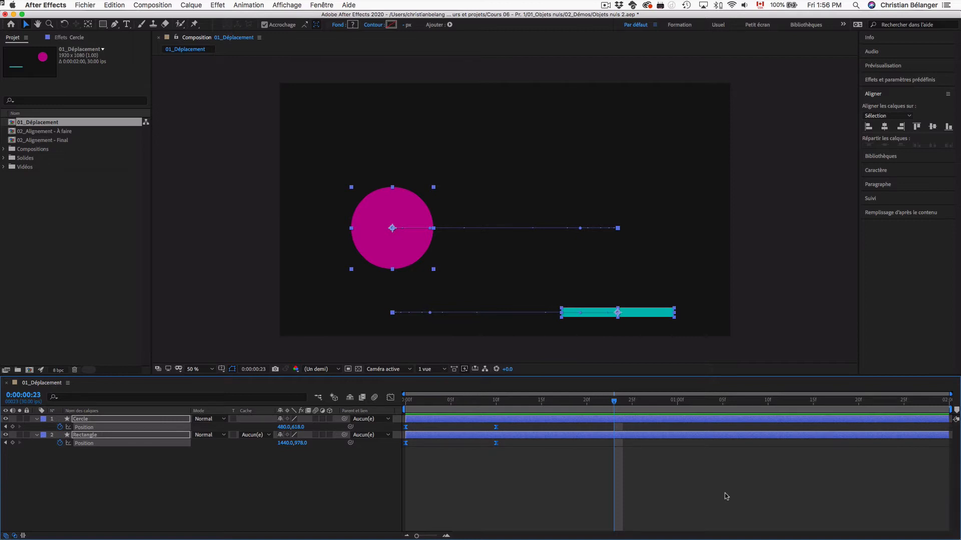
pyautogui.press('Home')
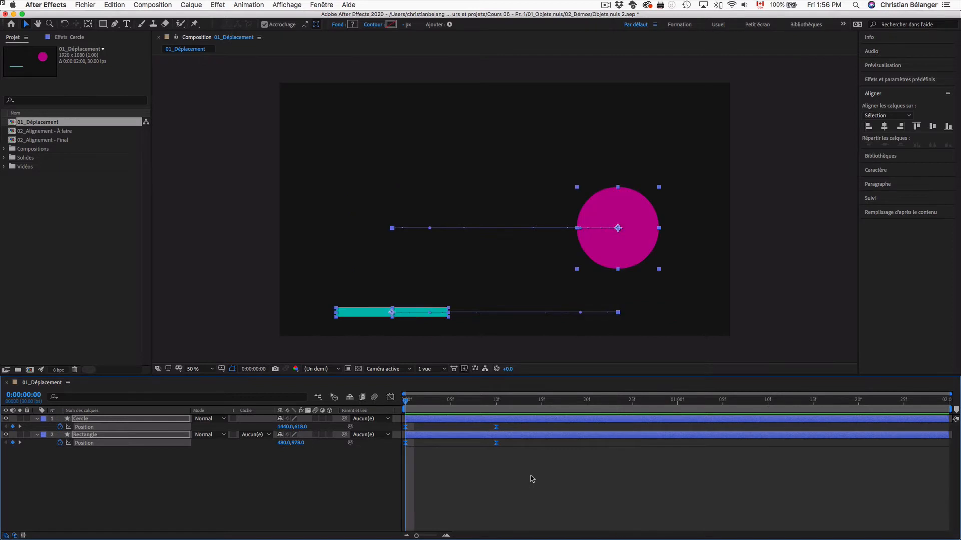
pyautogui.click(532, 479)
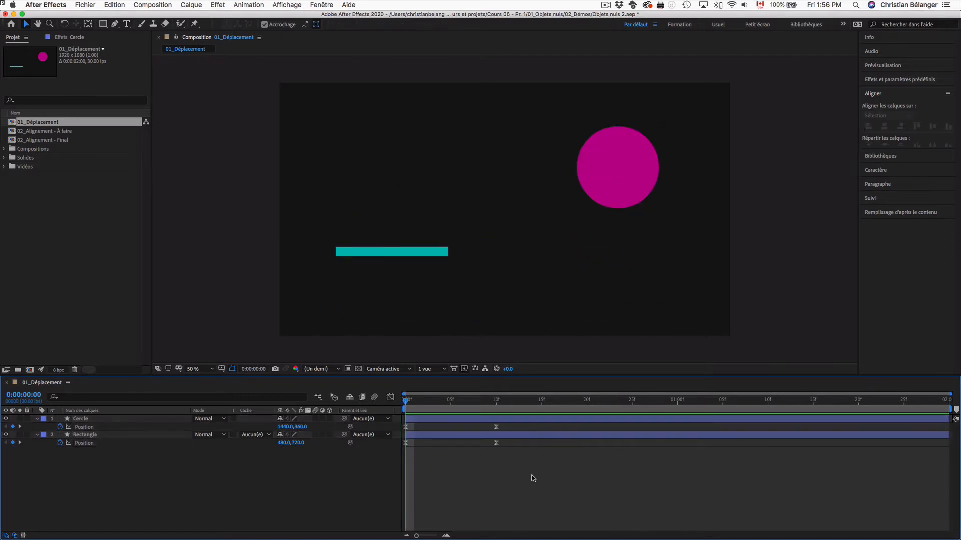
# Add a null object to the composition and parent the Cercle and Rectangle layers to it.
pyautogui.click(190, 5)
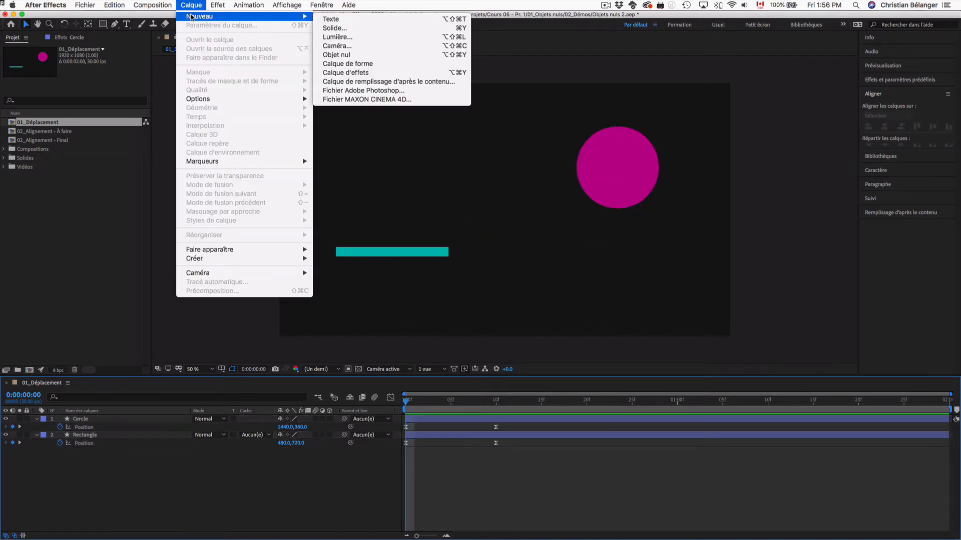
pyautogui.click(352, 54)
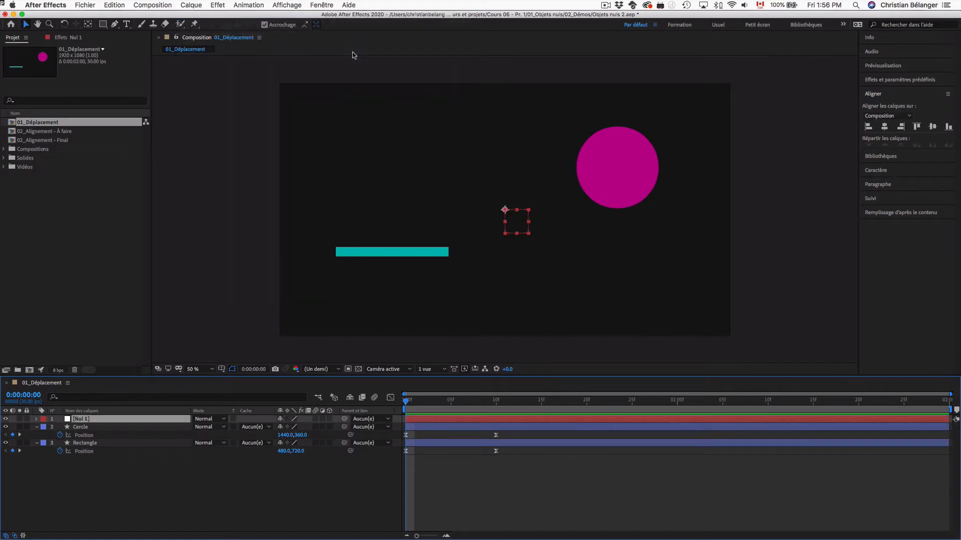
pyautogui.click(132, 427)
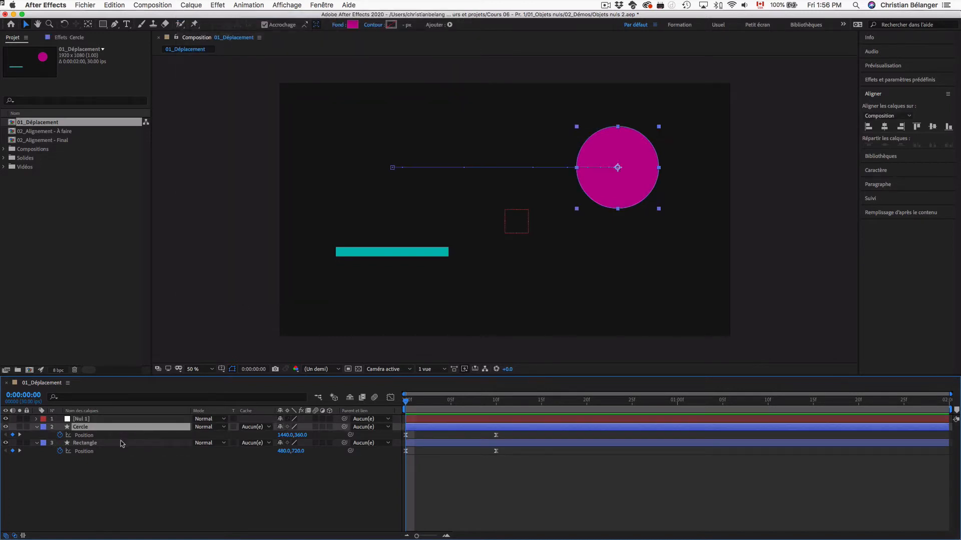
pyautogui.keyDown('shift'); pyautogui.click(124, 442); pyautogui.keyUp('shift')
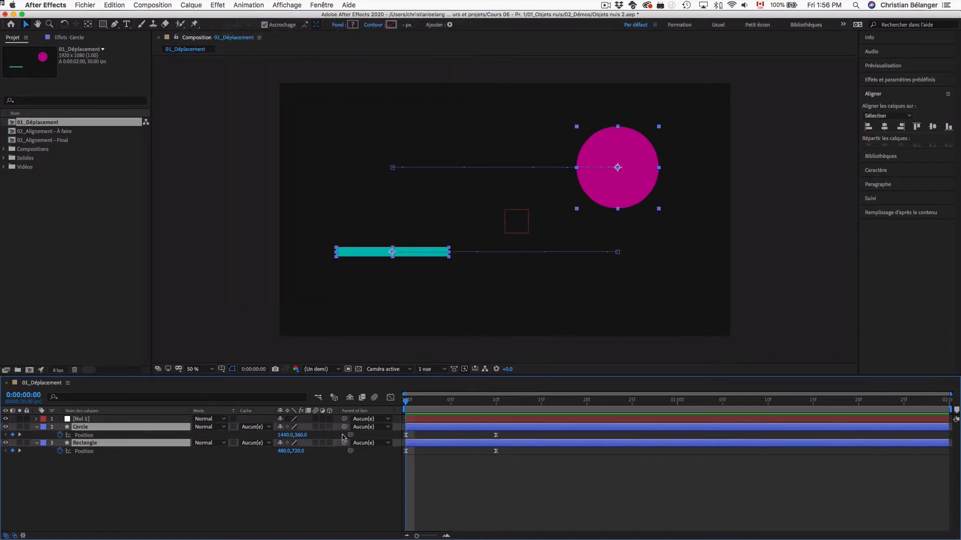
pyautogui.moveTo(345, 428); pyautogui.dragTo(86, 418)
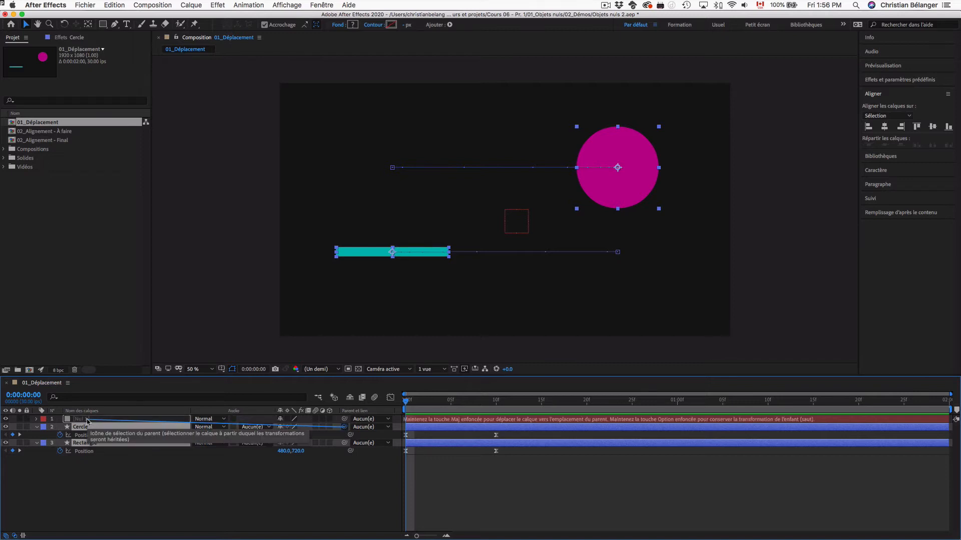
pyautogui.click(465, 474)
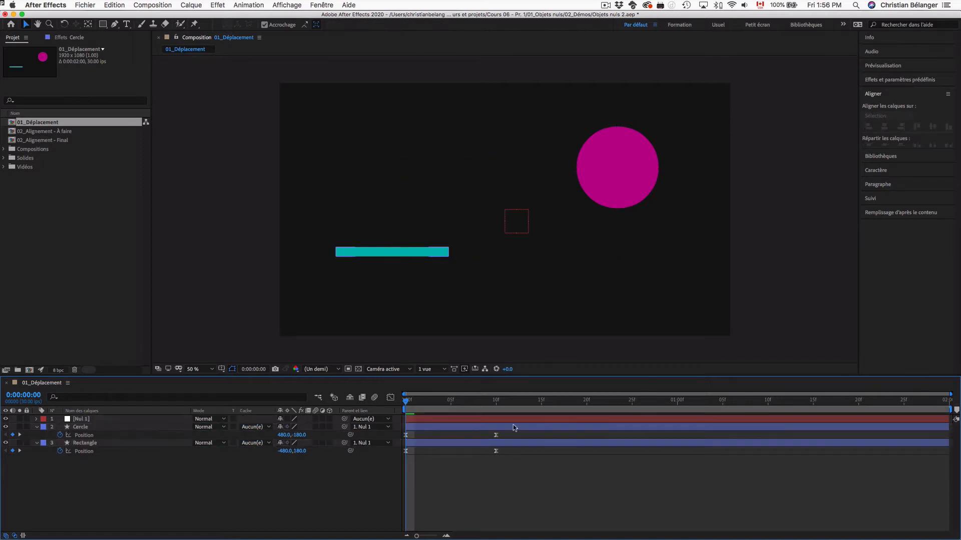
# Move the null object down and to the right in the frame and preview how both parented shapes animate.
pyautogui.moveTo(521, 225); pyautogui.dragTo(584, 286)
pyautogui.press('space')
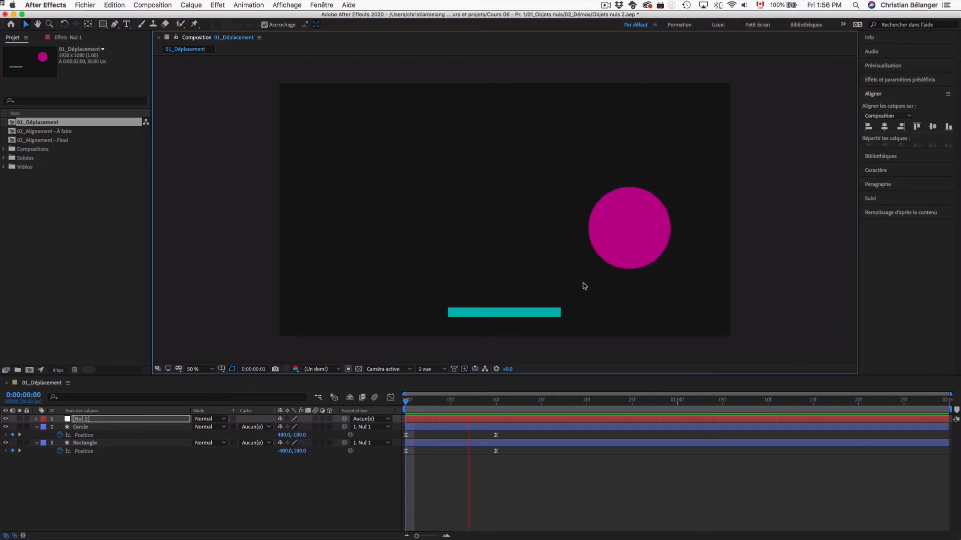
pyautogui.press('space')
pyautogui.press('Home')
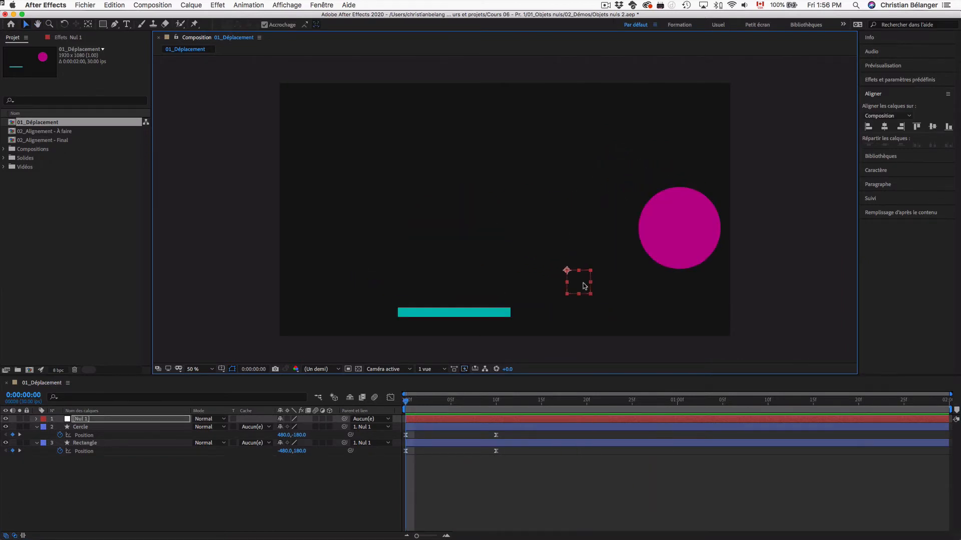
# Move the null object to the upper left of the frame and preview the animation.
pyautogui.moveTo(584, 286); pyautogui.dragTo(404, 205)
pyautogui.press('space')
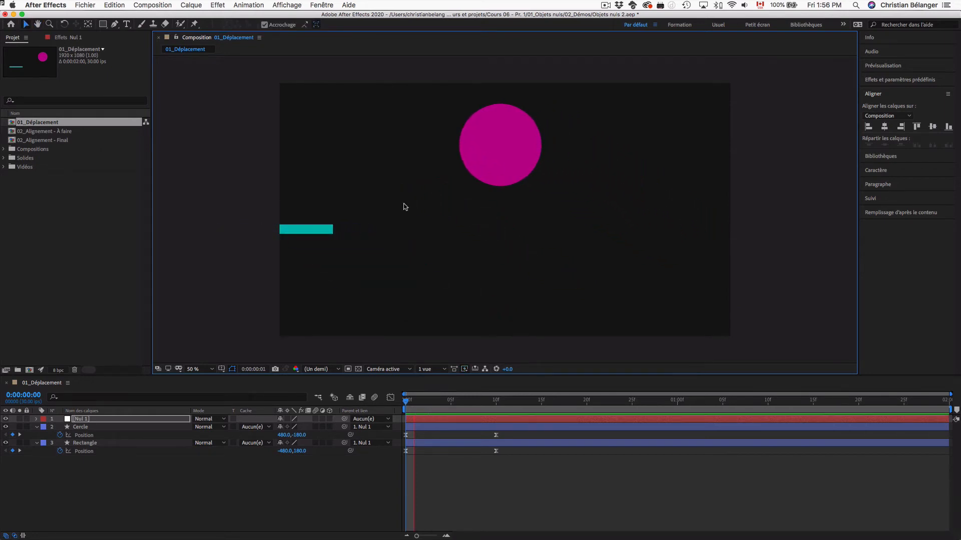
pyautogui.press('space')
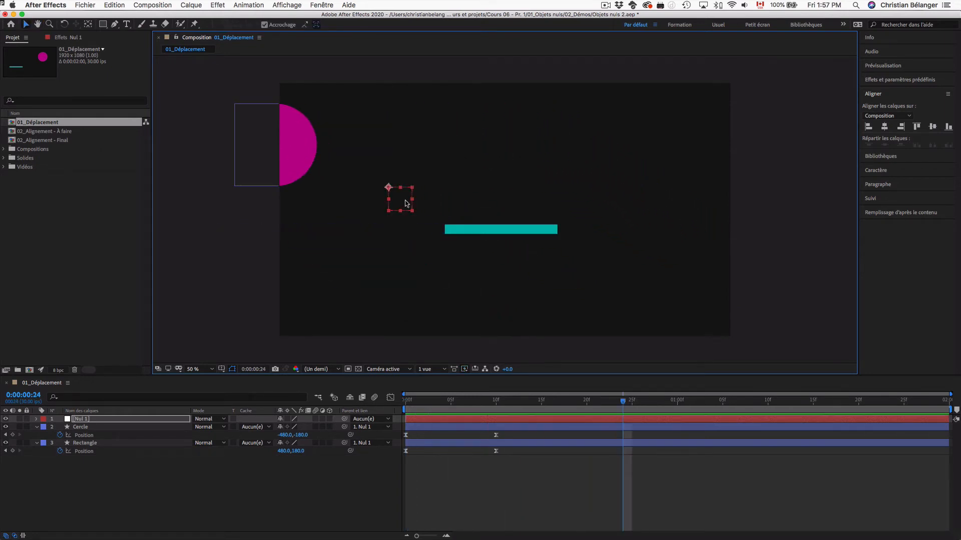
# Move the null object across to the right half of the frame and preview the animation again.
pyautogui.moveTo(405, 203); pyautogui.dragTo(617, 215)
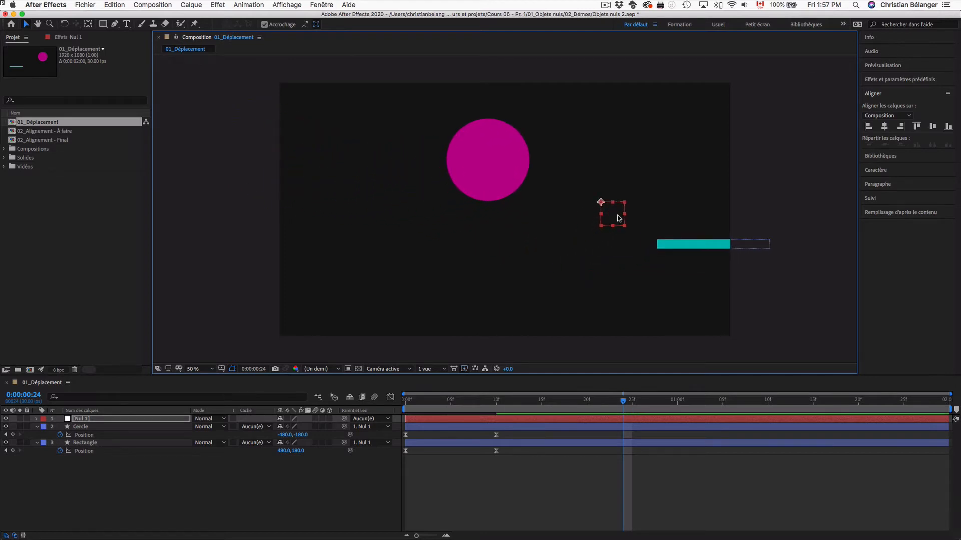
pyautogui.press('space')
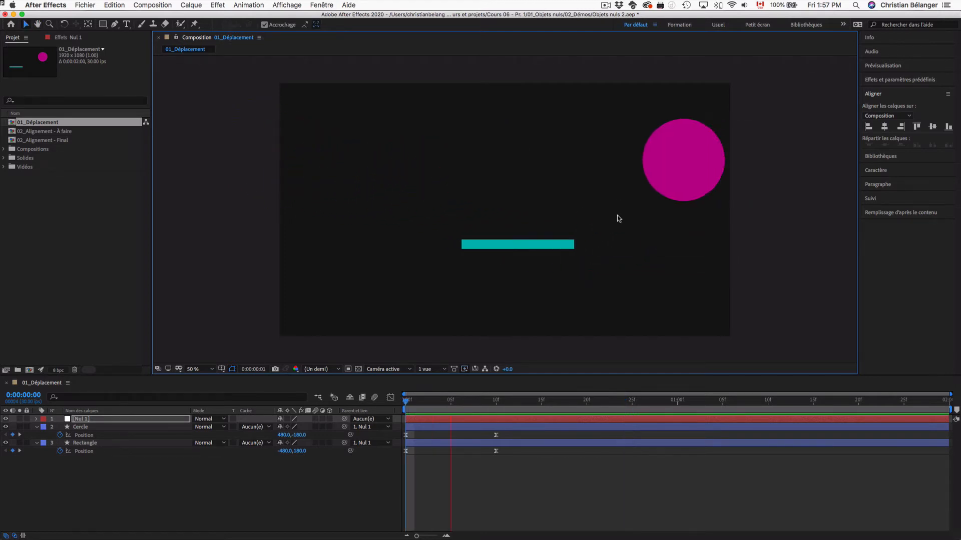
pyautogui.press('space')
# Move the null object near the frame's centre, rotate it 90° clockwise, preview the vertical motion from frame 0, and deselect it.
pyautogui.moveTo(617, 216); pyautogui.dragTo(510, 249)
pyautogui.press('w')
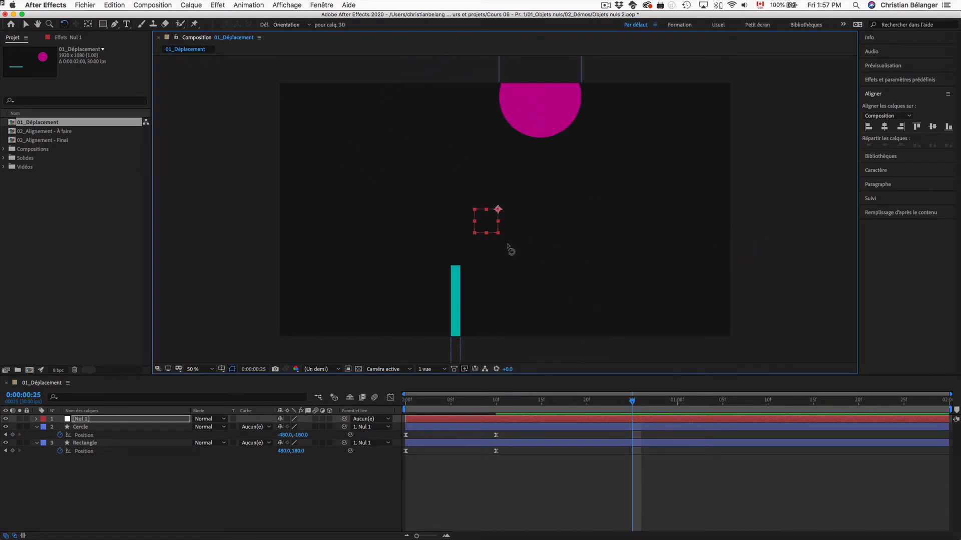
pyautogui.press('Home')
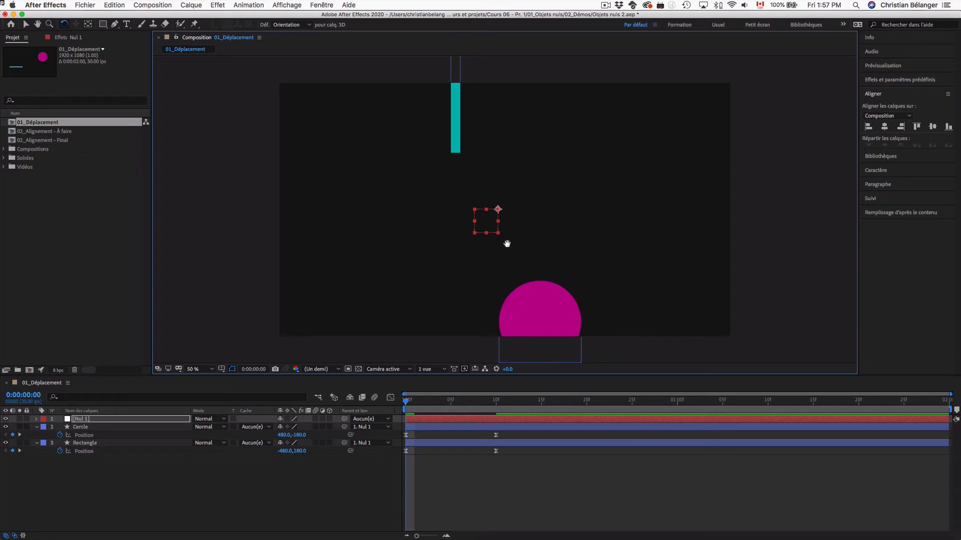
pyautogui.press('space')
pyautogui.press('space')
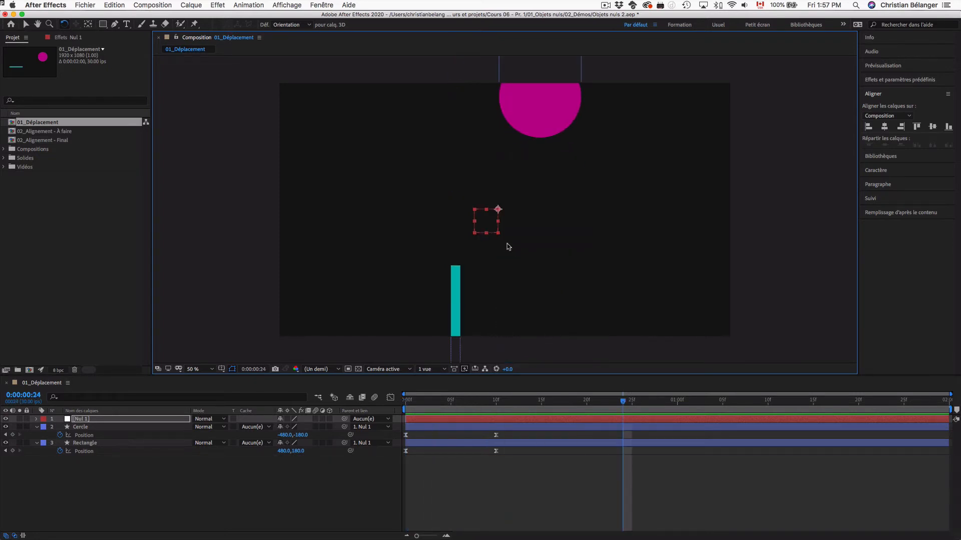
pyautogui.press('v')
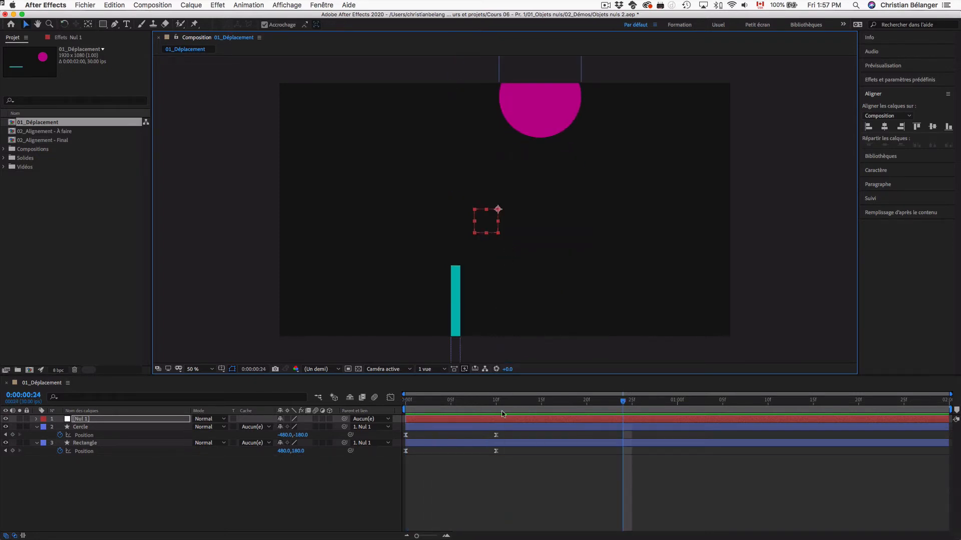
pyautogui.click(526, 480)
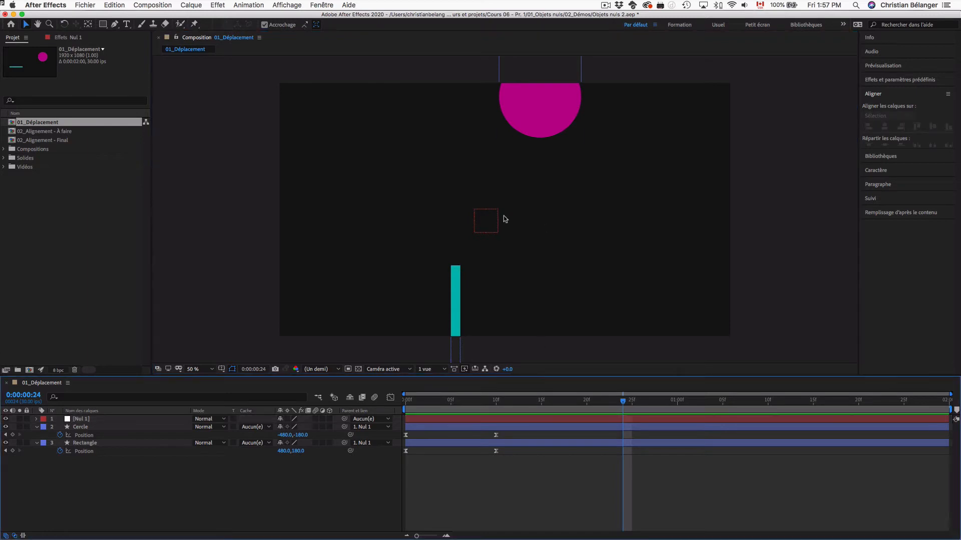
# Delete the Nul 1 layer and preview the unparented shapes from the first frame.
pyautogui.click(99, 419)
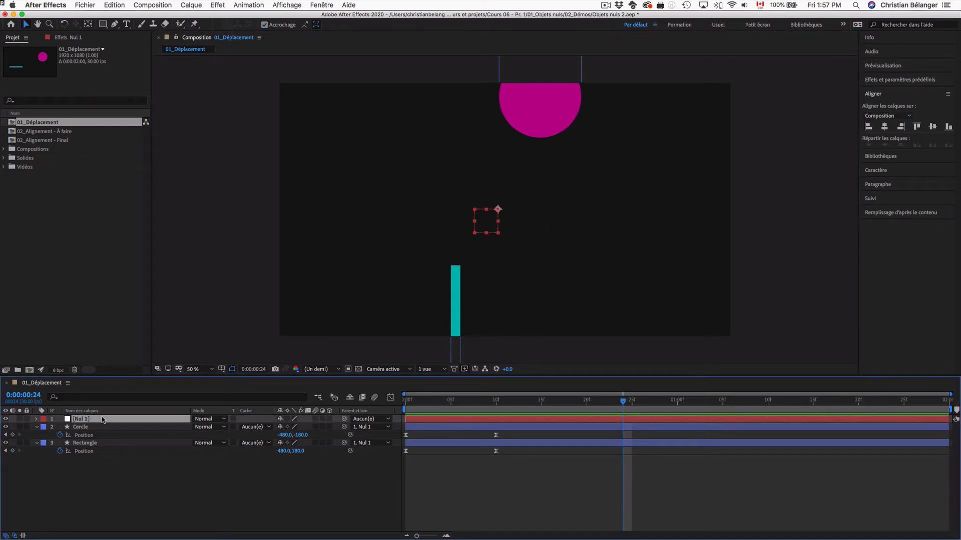
pyautogui.press('Delete')
pyautogui.press('Home')
pyautogui.press('space')
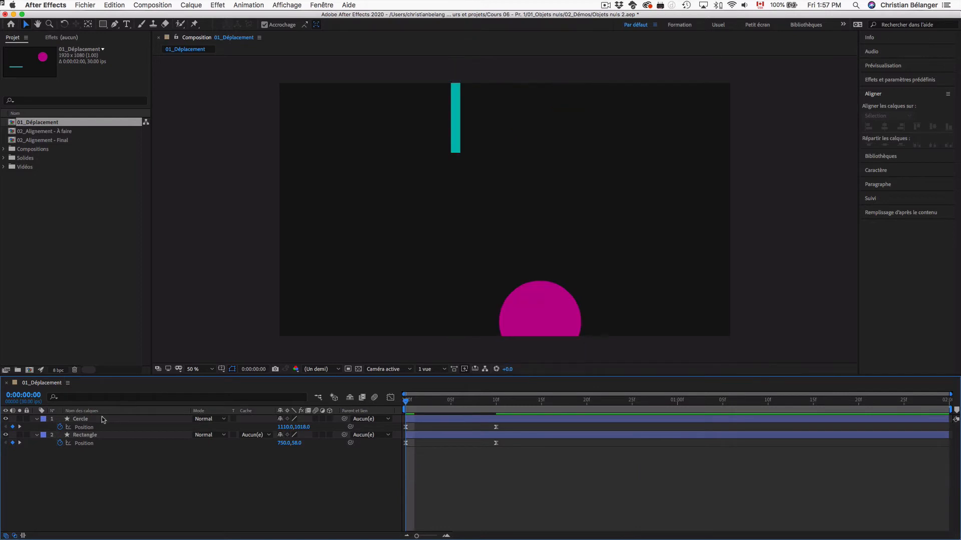
# Open the 02_Alignement - Final composition, preview its title animation, and examine how the text and underline are centred in the frame.
pyautogui.press('space')
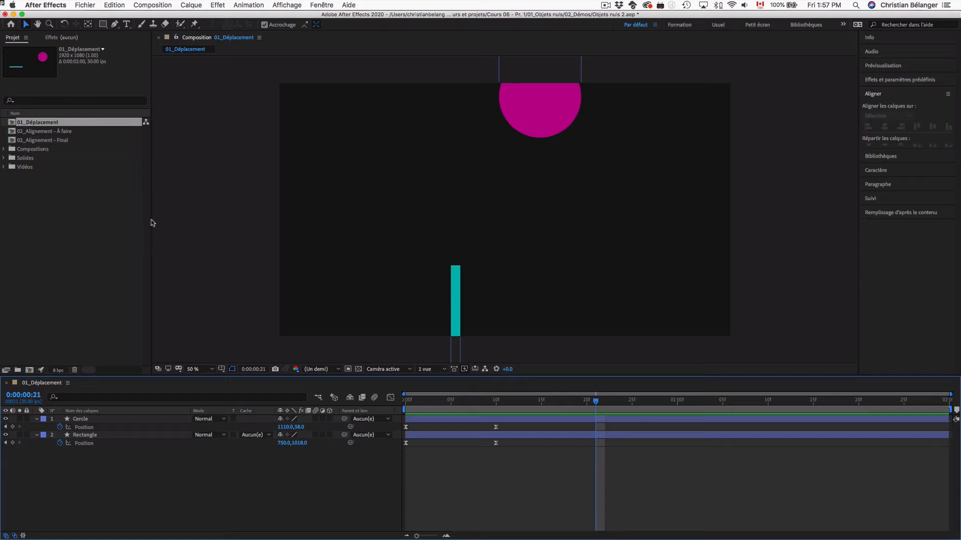
pyautogui.doubleClick(45, 142)
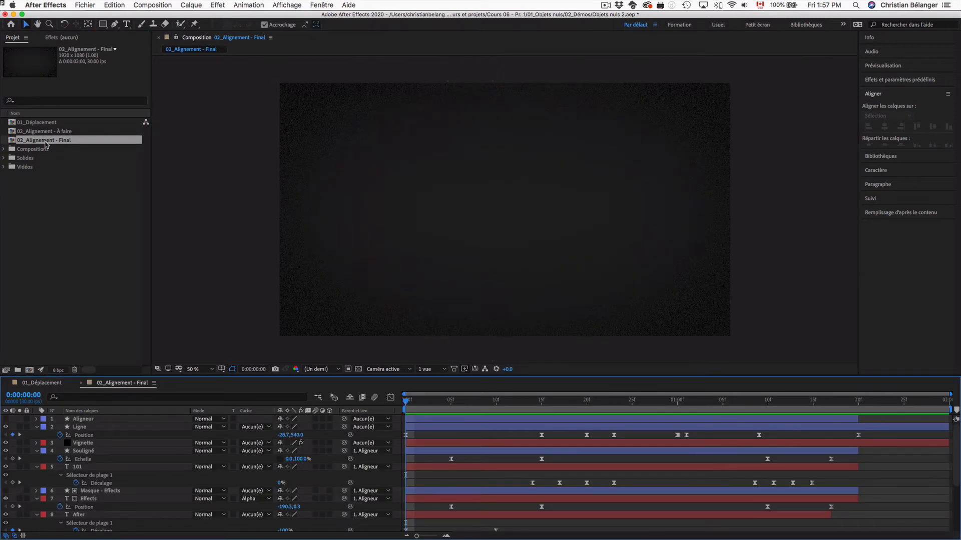
pyautogui.press('space')
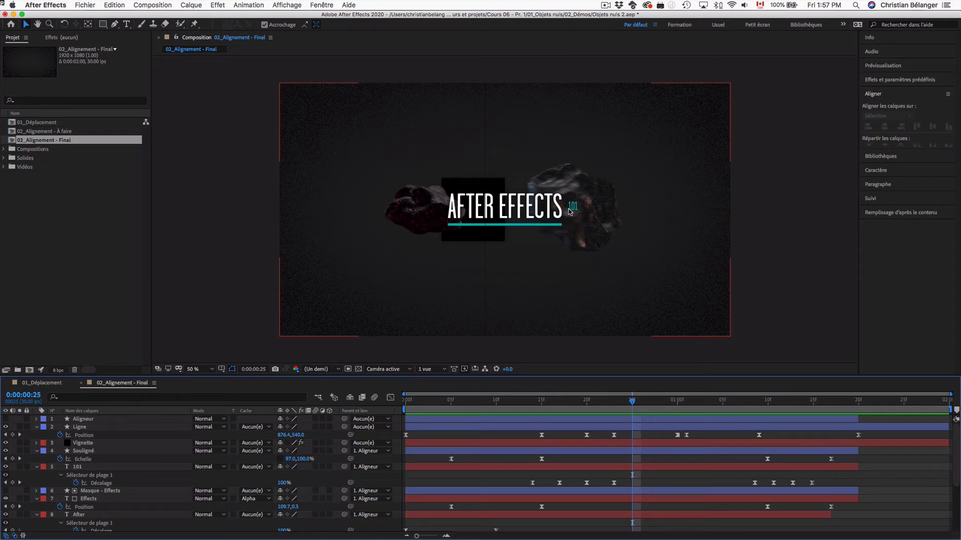
pyautogui.click(473, 229)
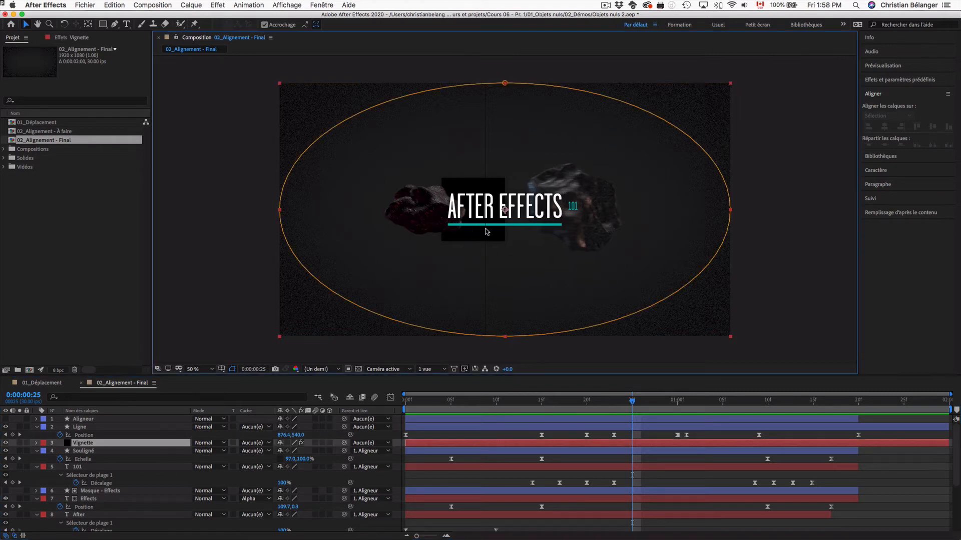
pyautogui.click(262, 189)
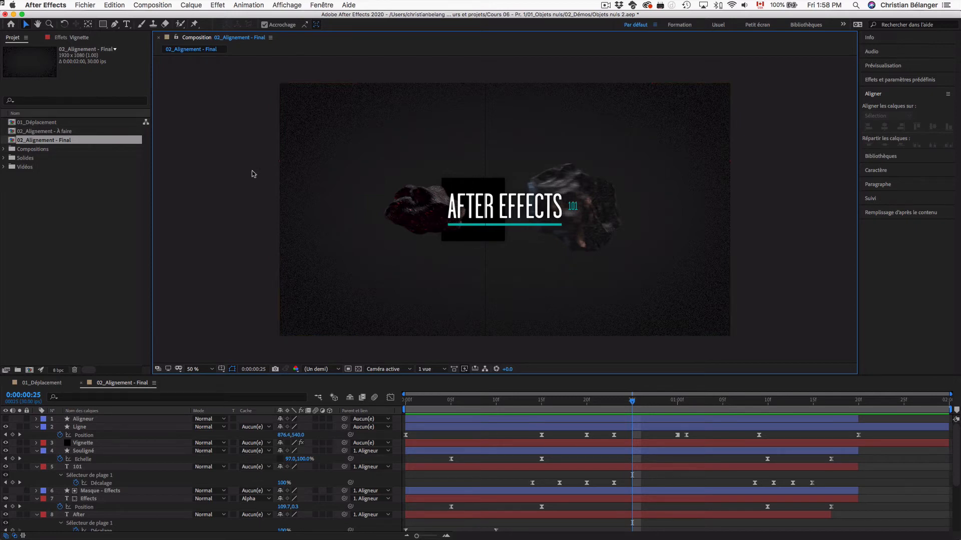
# Open the 02_Alignement - À faire composition at 0:00:00:26 and collapse the animated properties of all its layers.
pyautogui.doubleClick(42, 132)
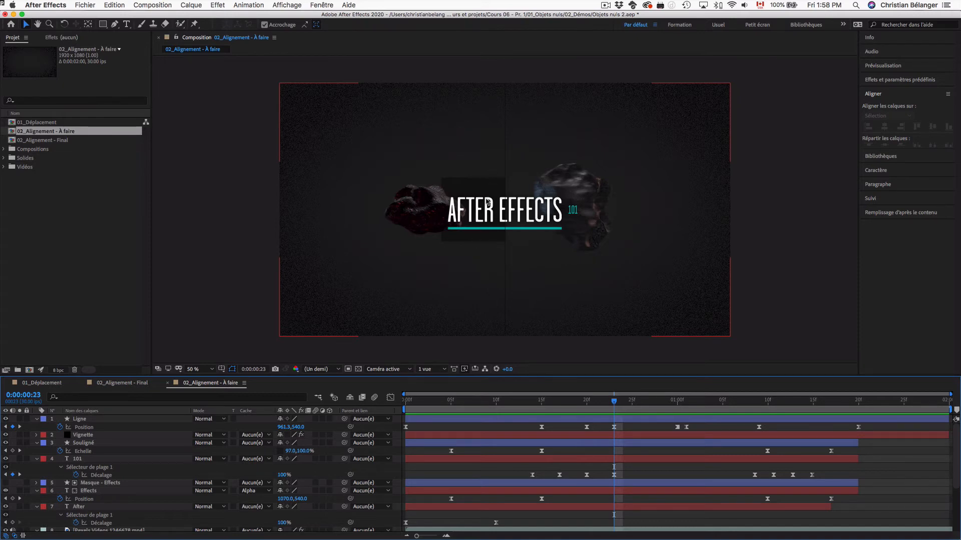
pyautogui.click(643, 403)
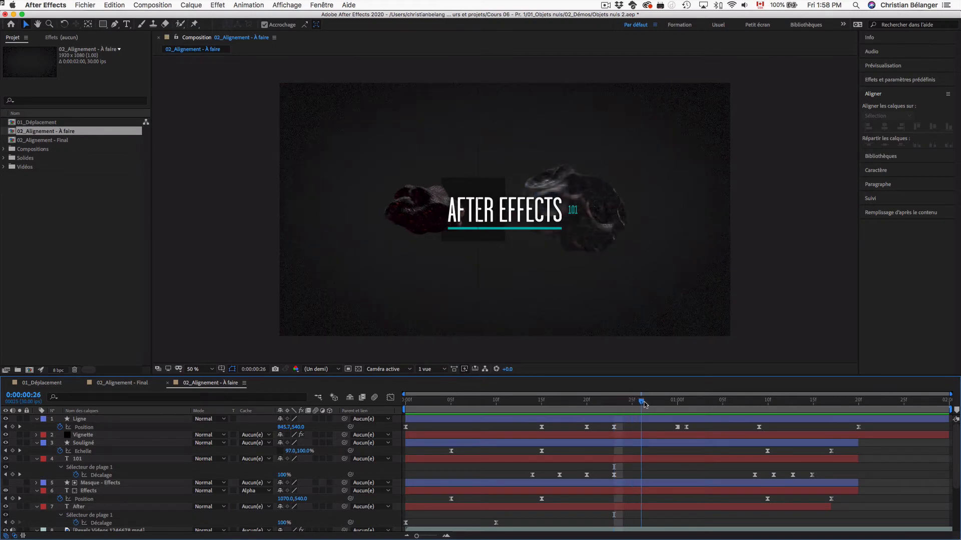
pyautogui.press('u')
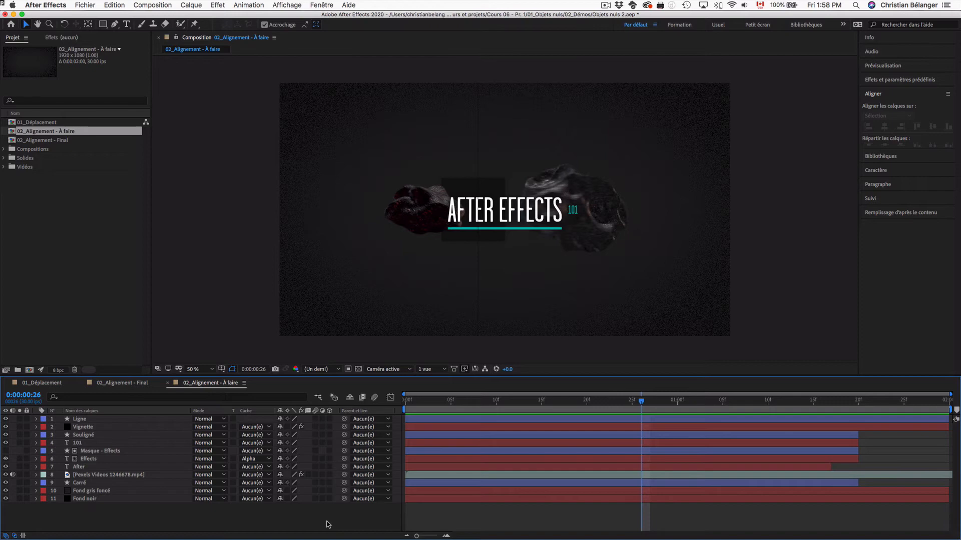
pyautogui.click(498, 315)
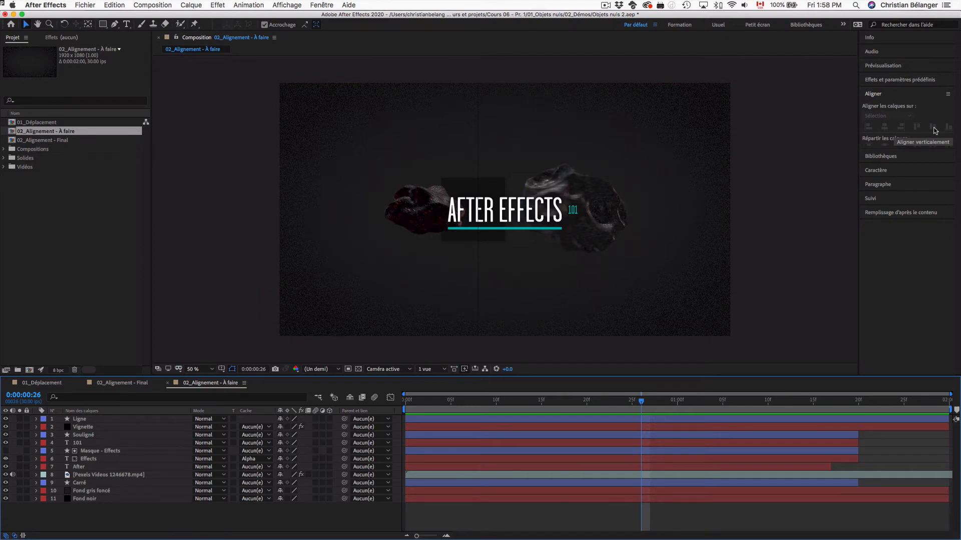
# Try moving the Souligné, 101, Masque - Effects, Effects and After layers together off-centre, and undo the move.
pyautogui.click(96, 442)
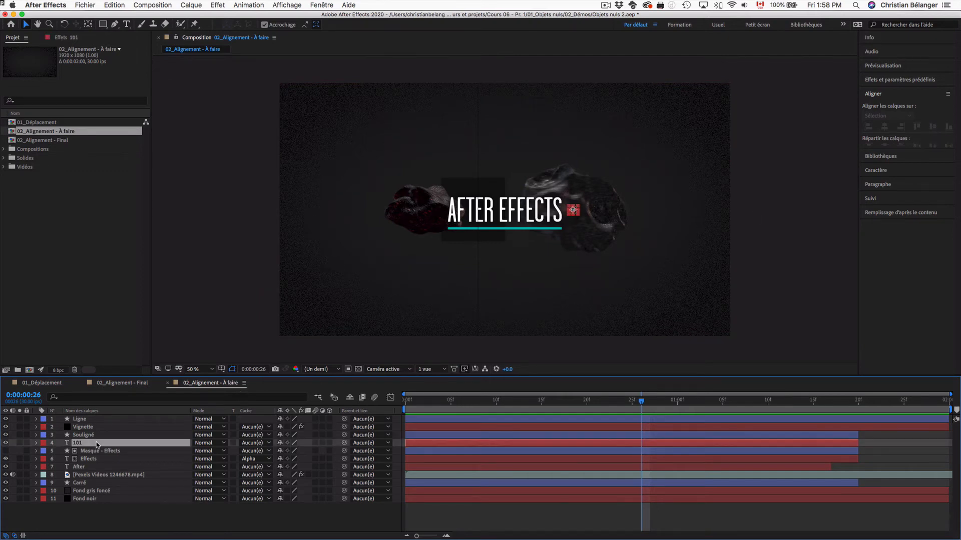
pyautogui.keyDown('shift'); pyautogui.click(114, 451); pyautogui.keyUp('shift')
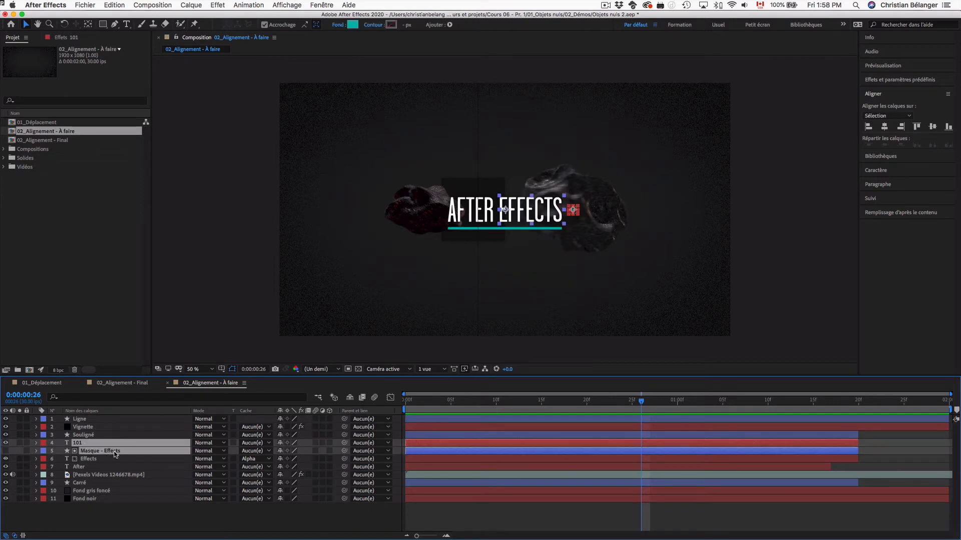
pyautogui.keyDown('shift'); pyautogui.click(93, 460); pyautogui.keyUp('shift')
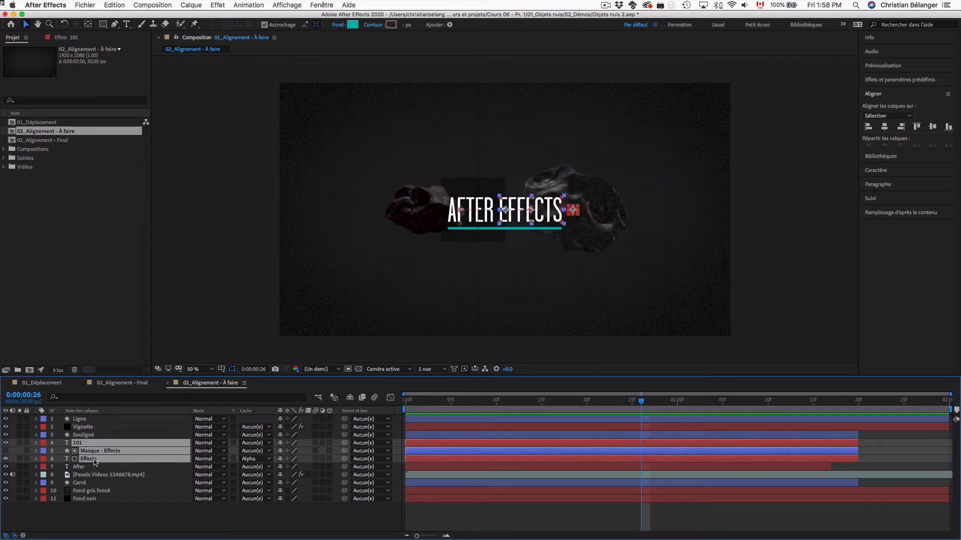
pyautogui.keyDown('shift'); pyautogui.click(84, 467); pyautogui.keyUp('shift')
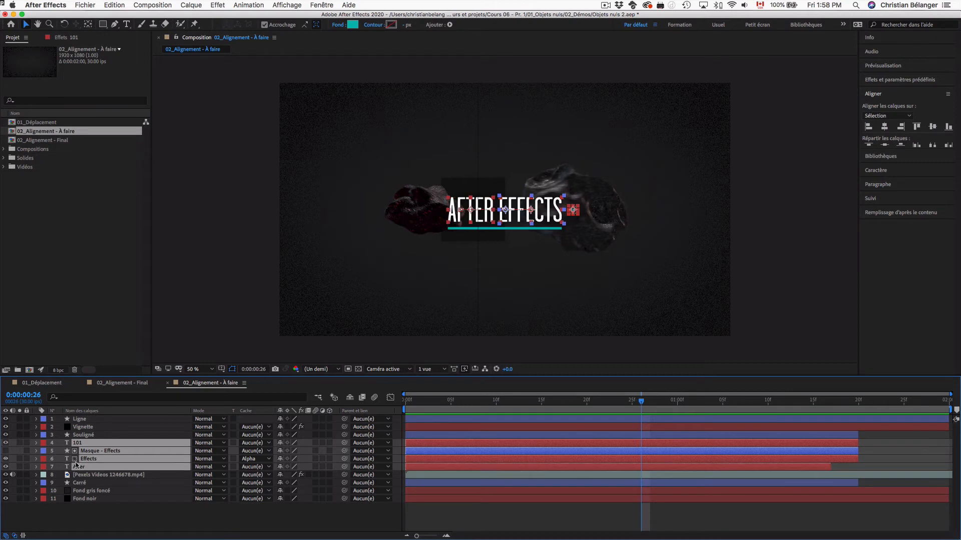
pyautogui.keyDown('shift'); pyautogui.click(92, 436); pyautogui.keyUp('shift')
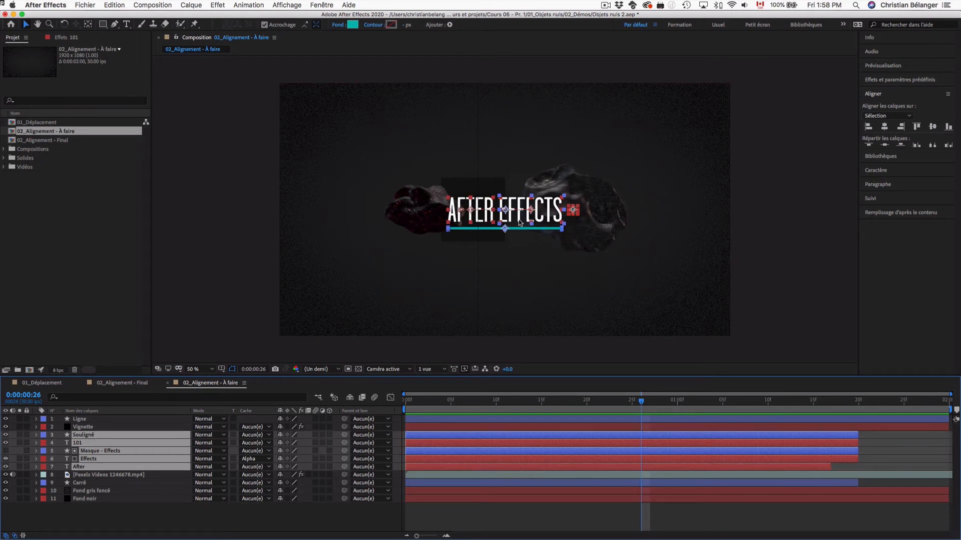
pyautogui.moveTo(521, 218); pyautogui.dragTo(578, 249)
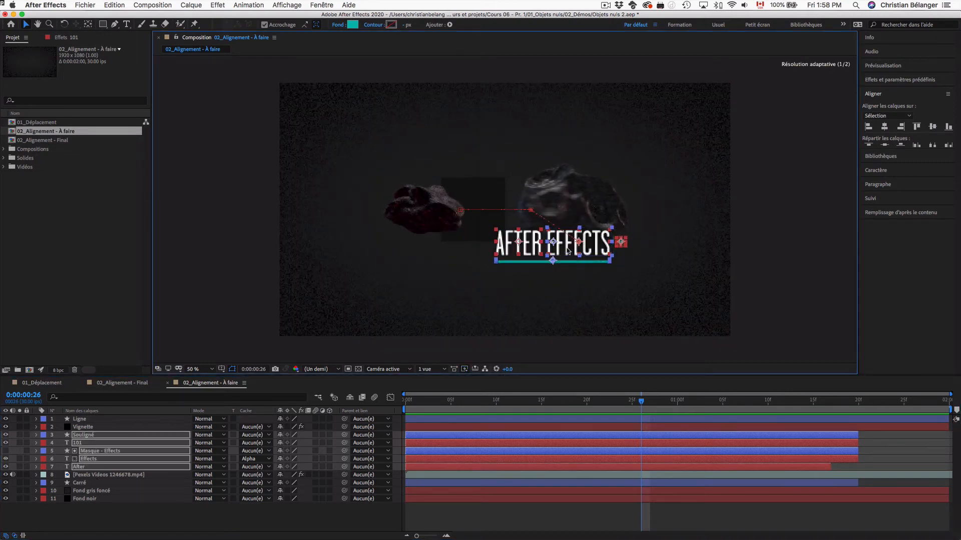
pyautogui.press('super+z')
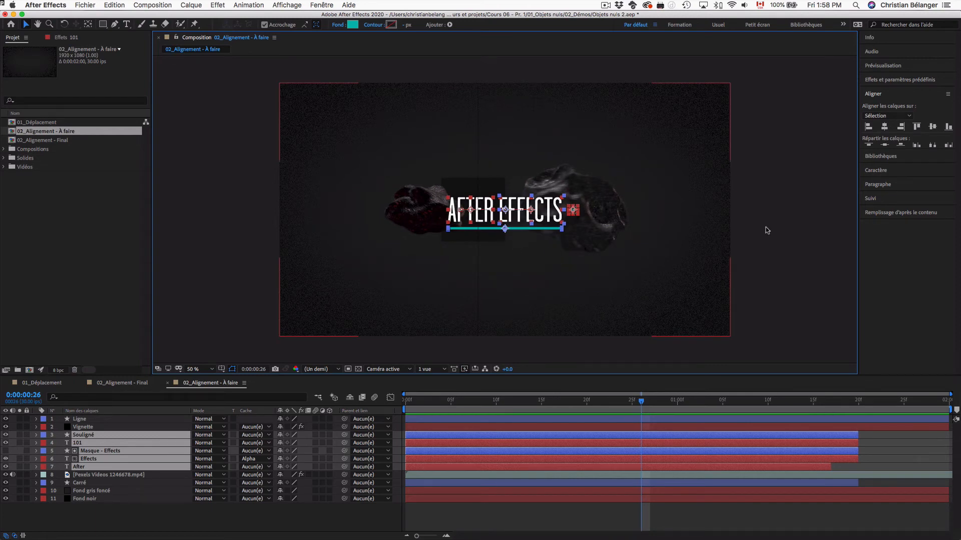
# Try aligning the five selected title layers on their vertical centres, and undo the alignment.
pyautogui.click(933, 127)
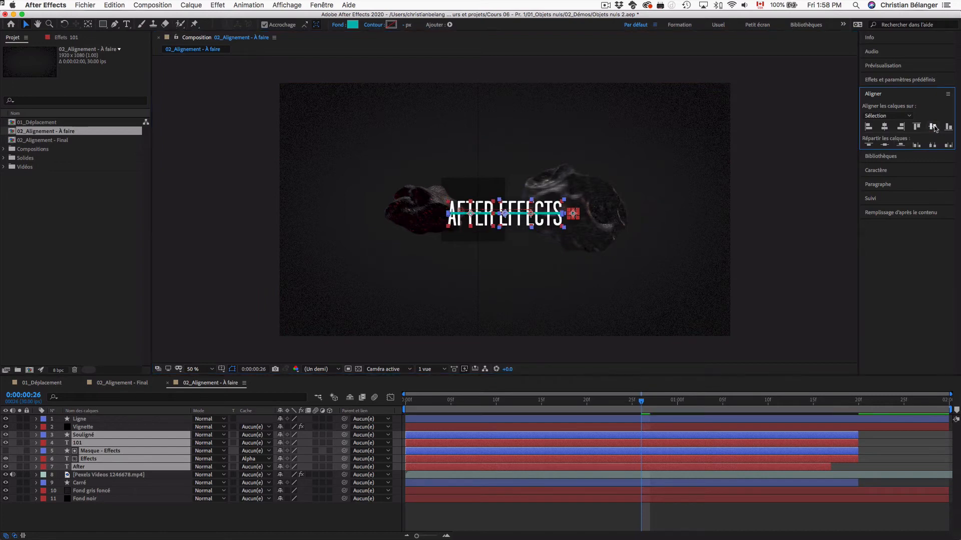
pyautogui.click(803, 202)
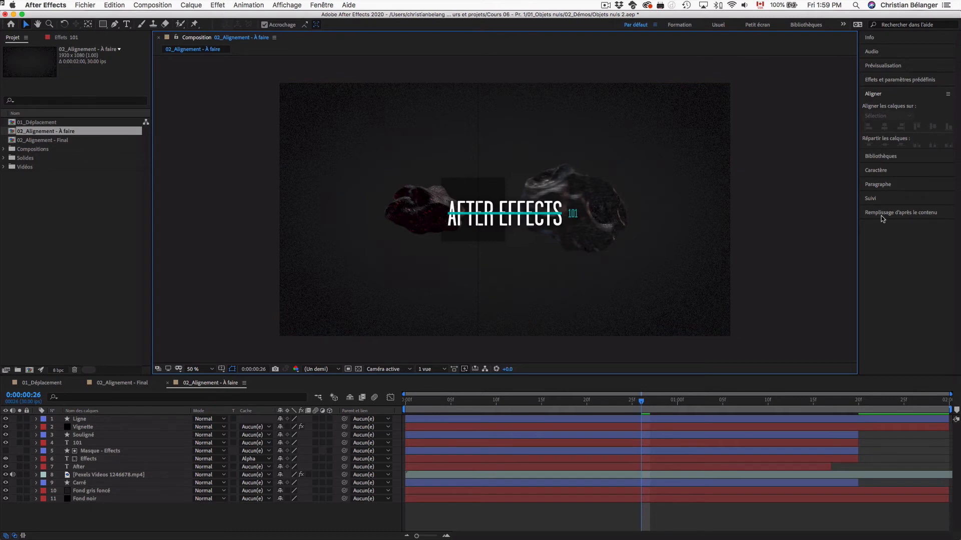
pyautogui.press('super+z')
pyautogui.click(790, 289)
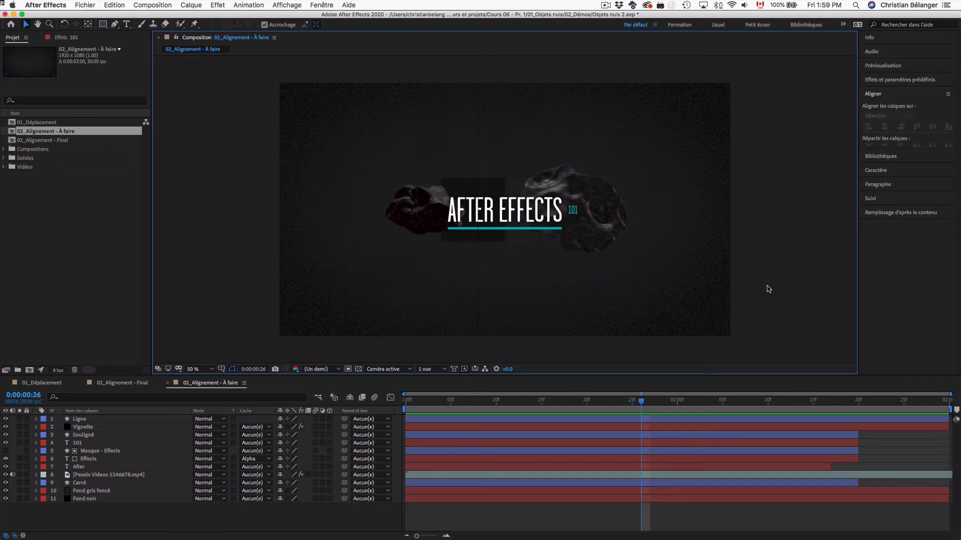
# Draw a magenta rectangle on a new shape layer over the word AFTER, from the letters' top to slightly below the underline.
pyautogui.click(352, 514)
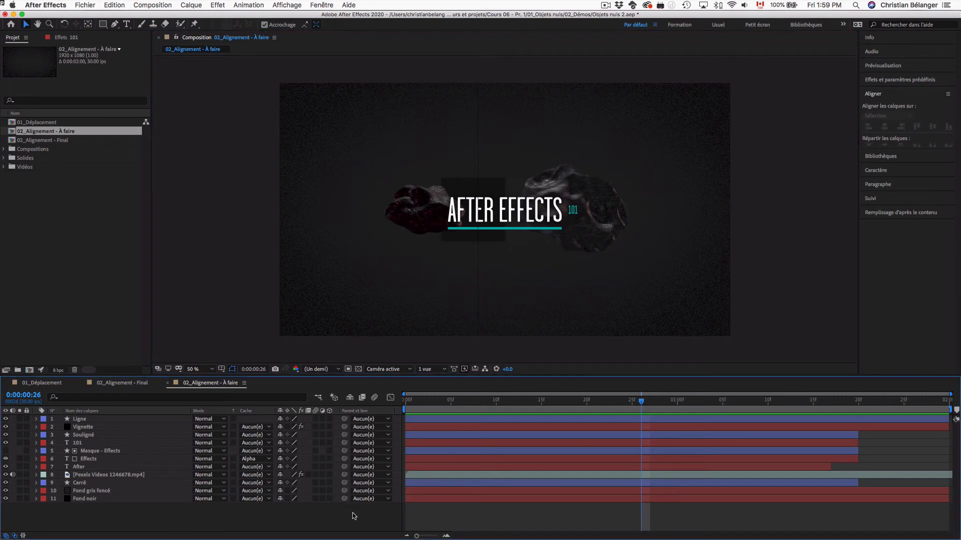
pyautogui.press("'")
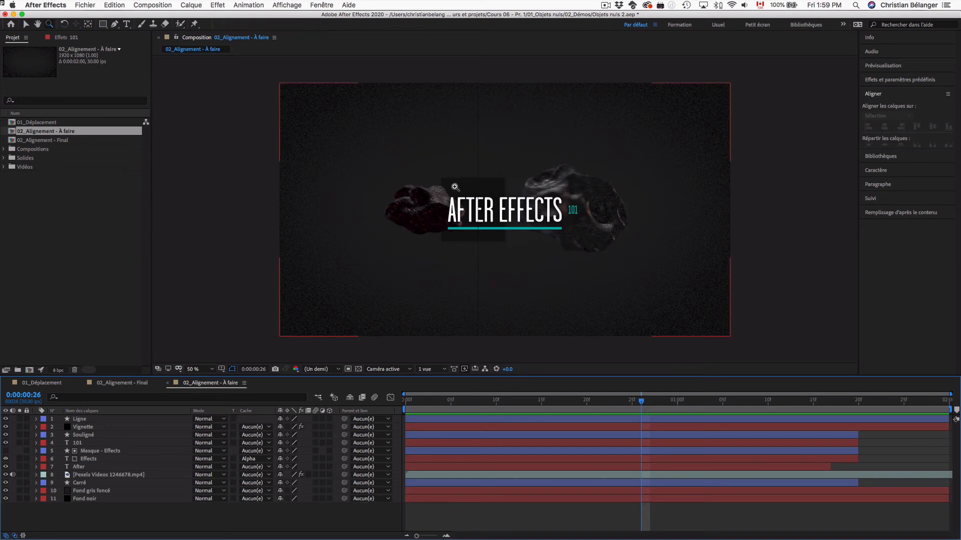
pyautogui.click(445, 194)
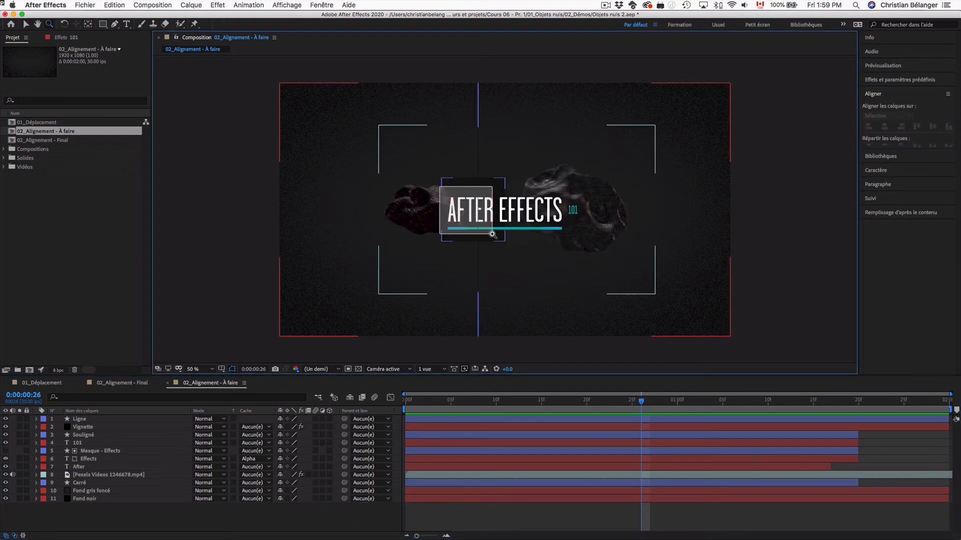
pyautogui.scroll(5, 459, 211)
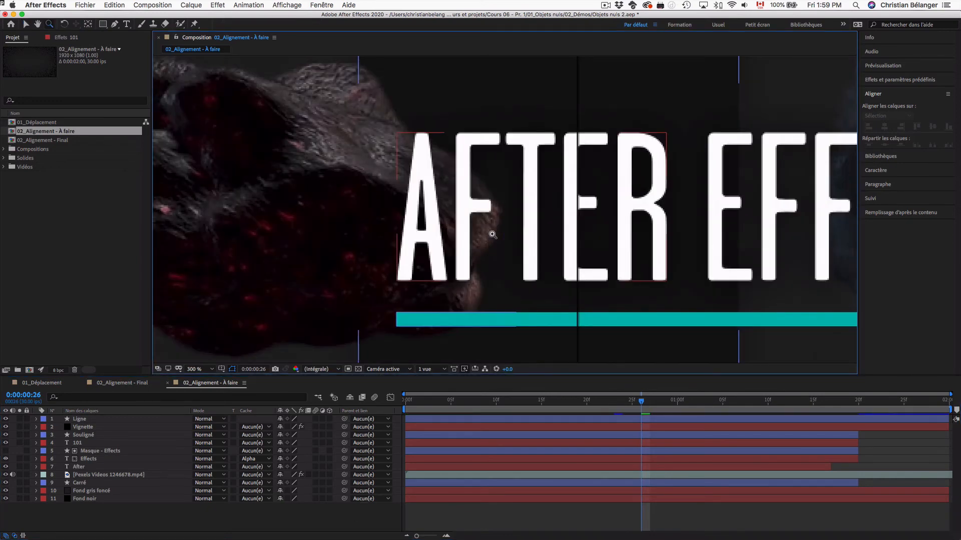
pyautogui.press('q')
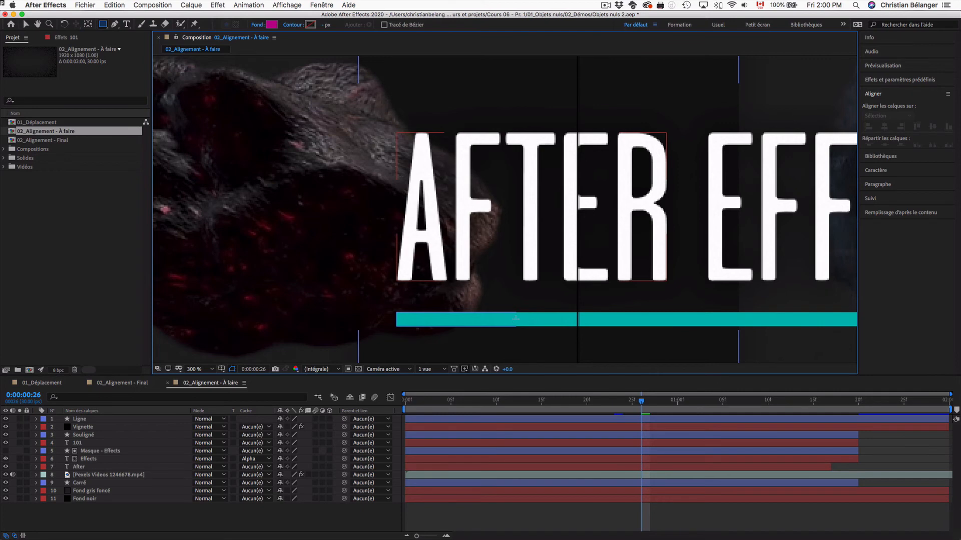
pyautogui.press('/')
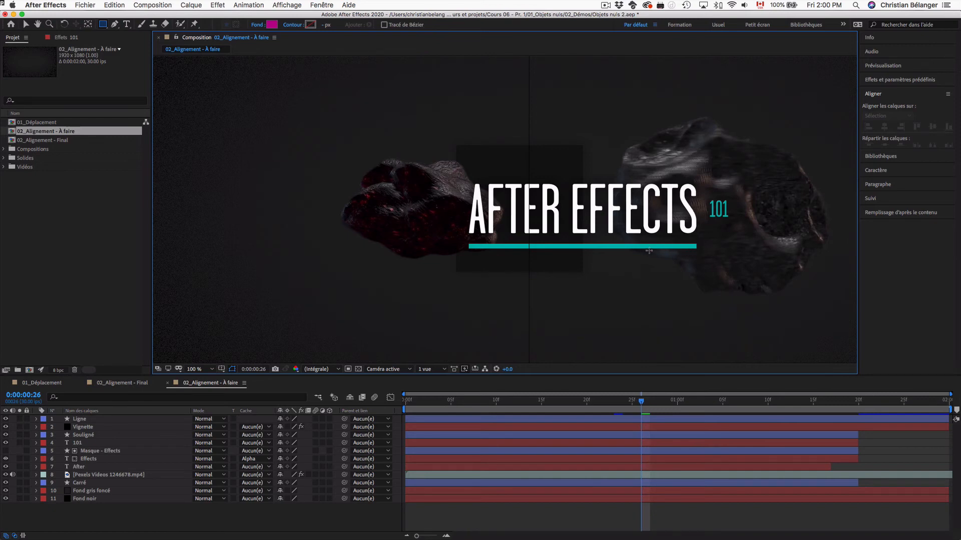
pyautogui.press('v')
pyautogui.moveTo(444, 144); pyautogui.dragTo(556, 318)
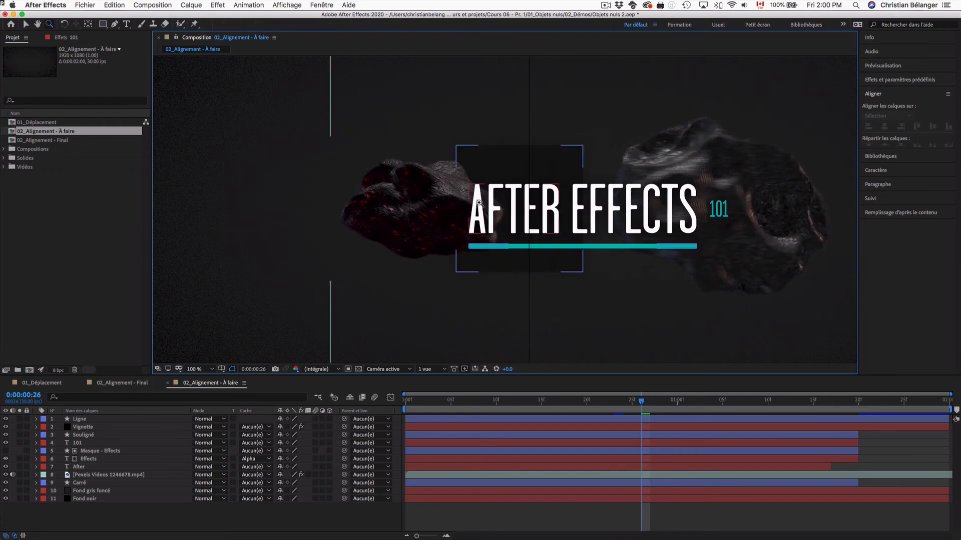
pyautogui.click(490, 238)
pyautogui.click(490, 239)
pyautogui.press('q')
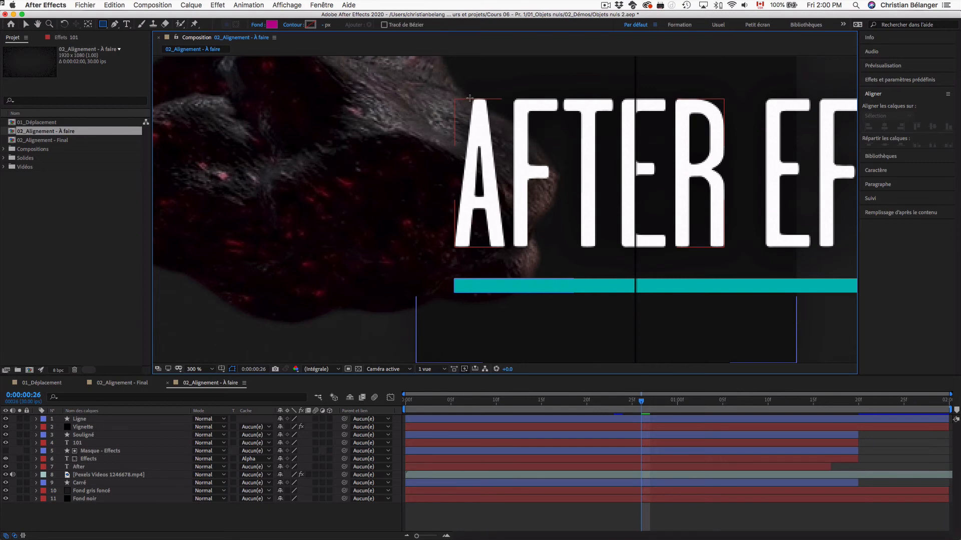
pyautogui.moveTo(469, 98); pyautogui.dragTo(657, 303)
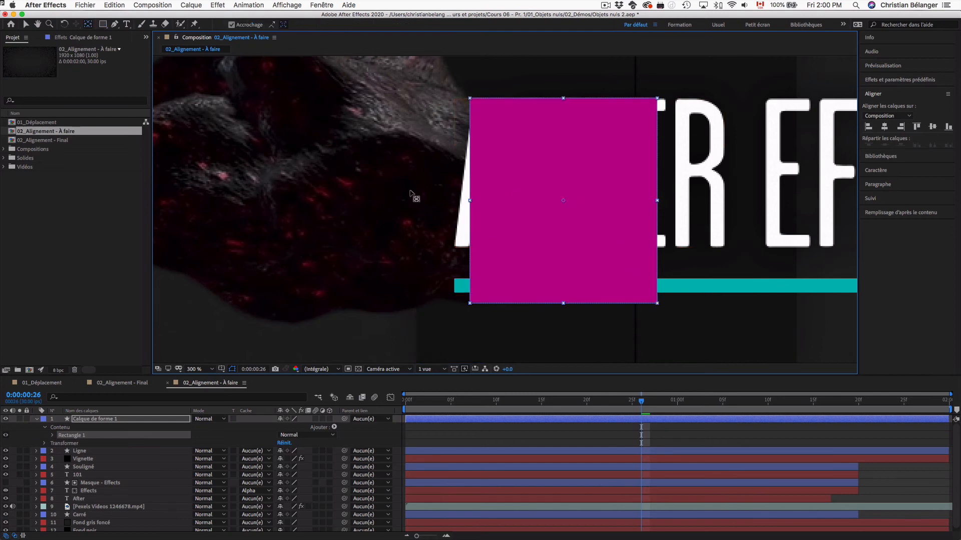
# Move the Calque de forme 1 layer's anchor point to the middle of the magenta rectangle's top edge.
pyautogui.press('v')
pyautogui.click(386, 183)
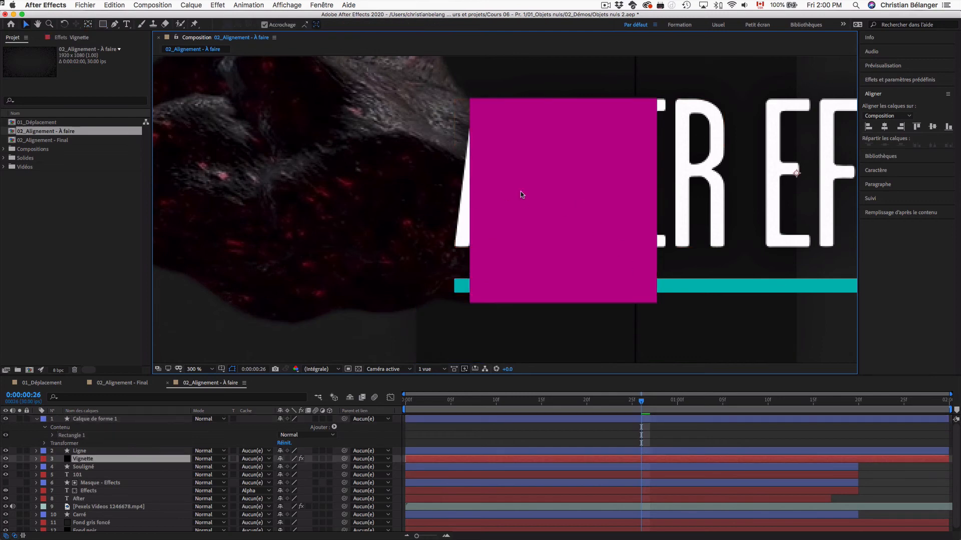
pyautogui.click(95, 420)
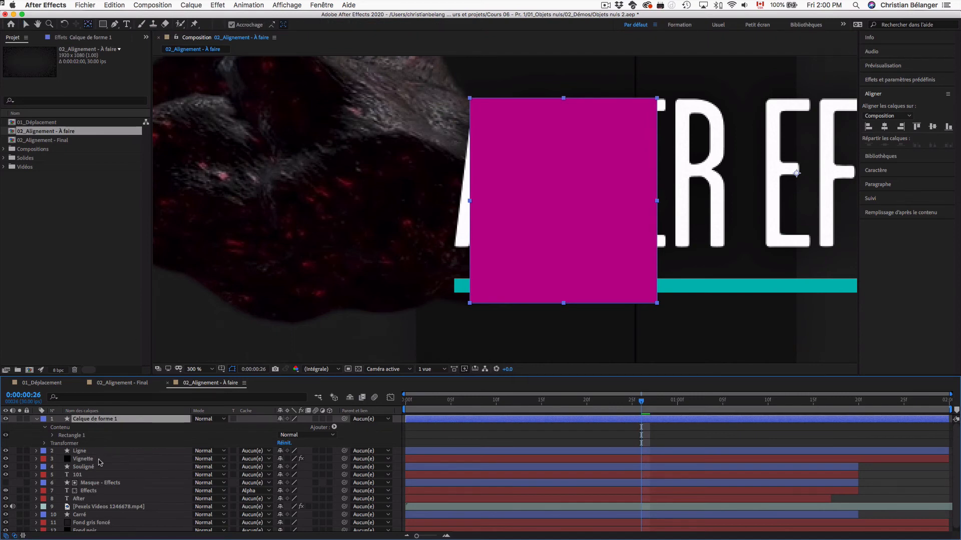
pyautogui.click(98, 451)
pyautogui.click(101, 420)
pyautogui.moveTo(566, 202); pyautogui.dragTo(563, 98)
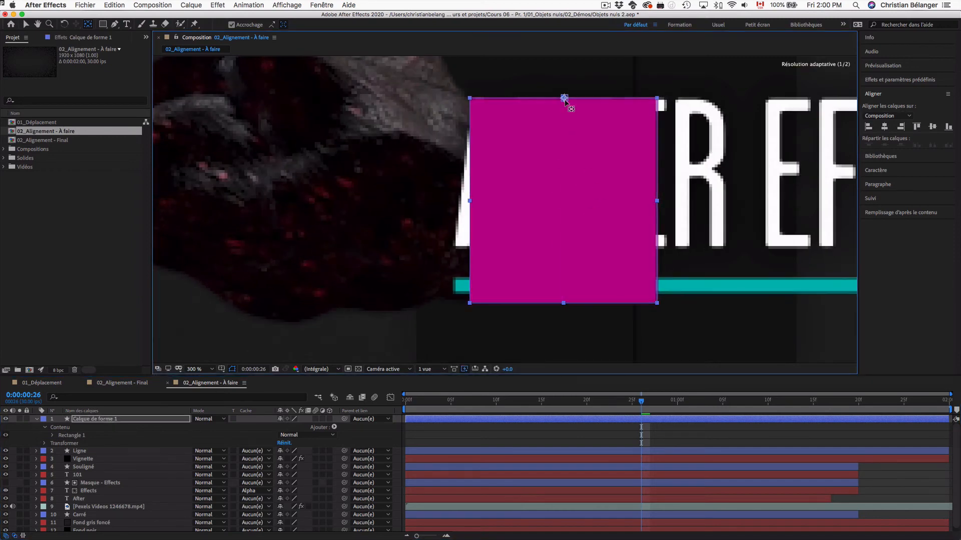
# Shorten the magenta rectangle from below so its lower edge matches the bottom of the teal underline.
pyautogui.press('v')
pyautogui.moveTo(563, 304); pyautogui.dragTo(564, 294)
pyautogui.click(556, 321)
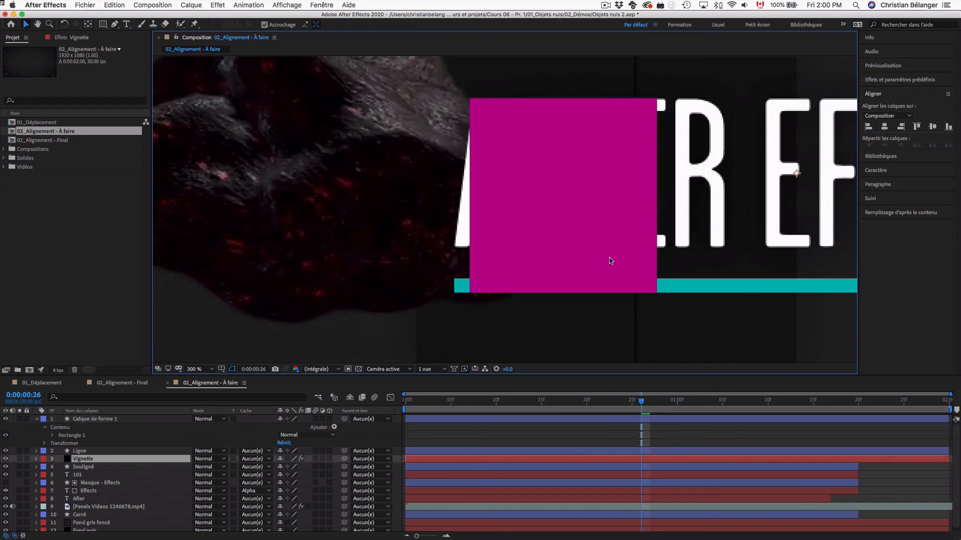
# Examine the magenta rectangle's height against the title and underline, first across the whole frame and again close up.
pyautogui.click(93, 420)
pyautogui.press(',')
pyautogui.press(',')
pyautogui.press(',')
pyautogui.press(',')
pyautogui.press(',')
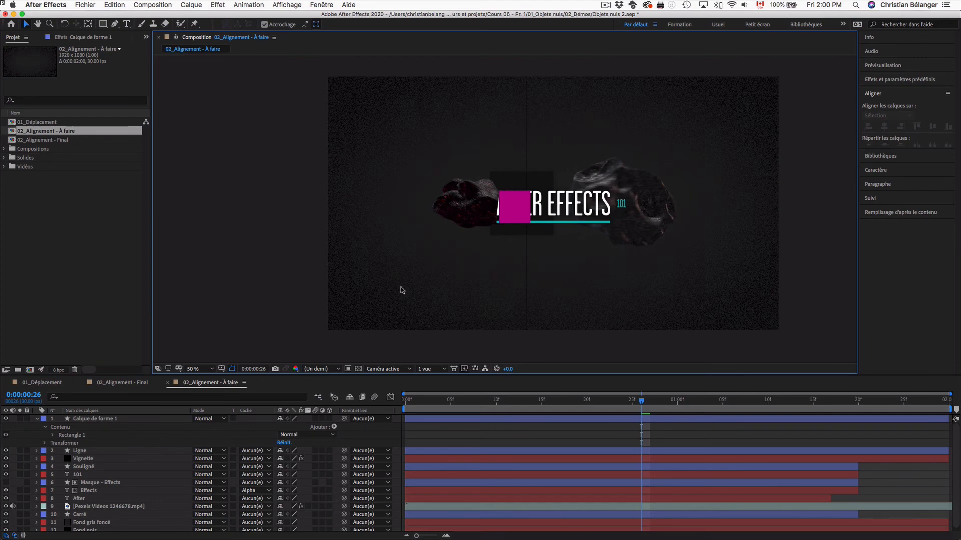
pyautogui.press('z')
pyautogui.click(542, 238)
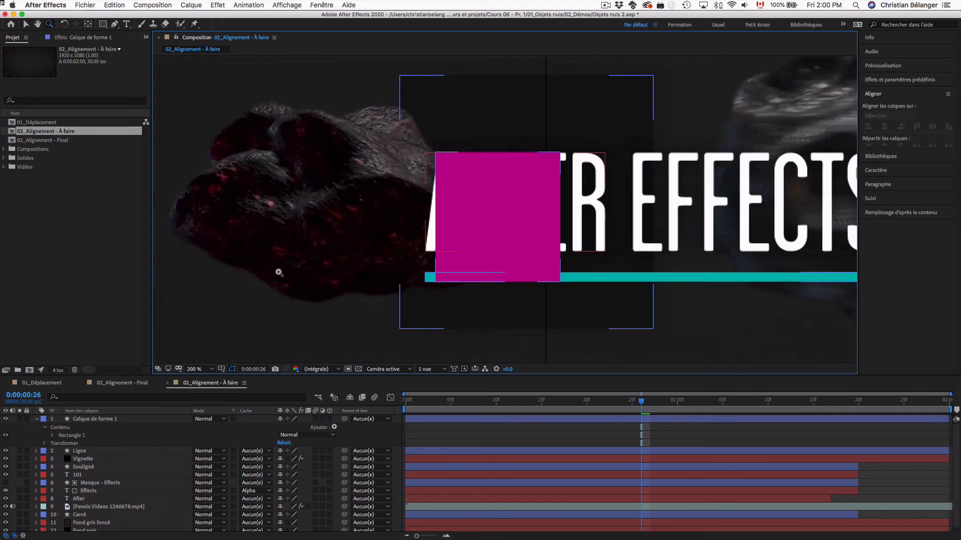
pyautogui.press('v')
pyautogui.click(93, 288)
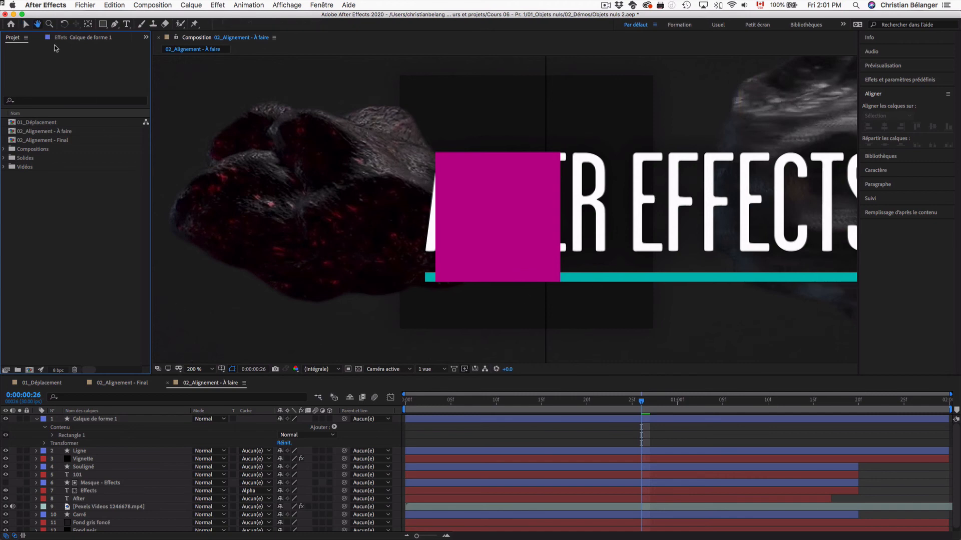
# Collapse the properties of the magenta rectangle's layer and rename the layer Aligneur.
pyautogui.click(37, 24)
pyautogui.doubleClick(38, 24)
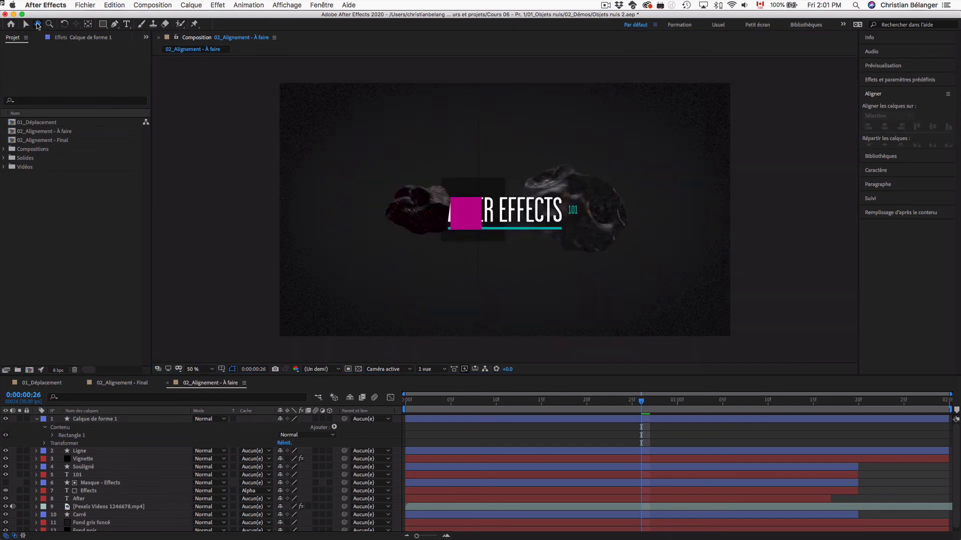
pyautogui.press('v')
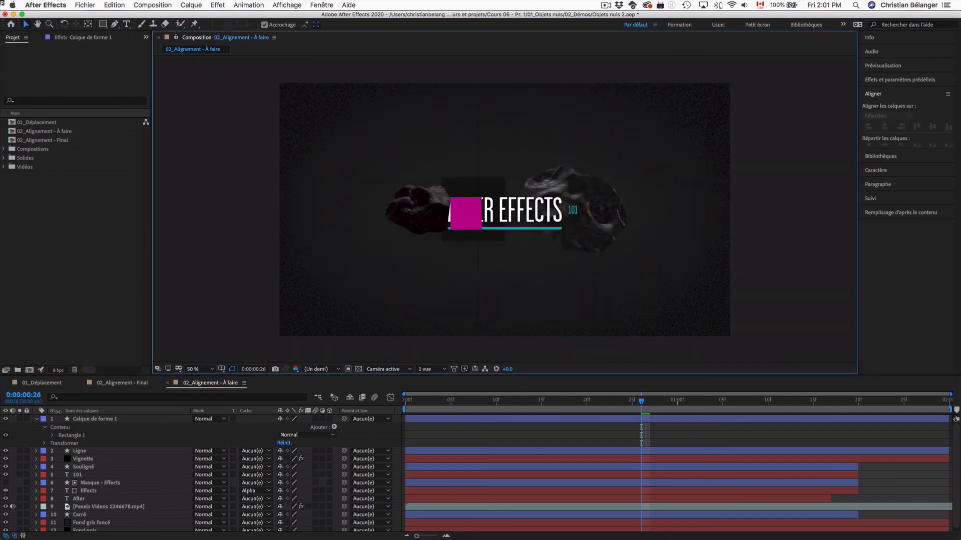
pyautogui.click(37, 422)
pyautogui.click(36, 420)
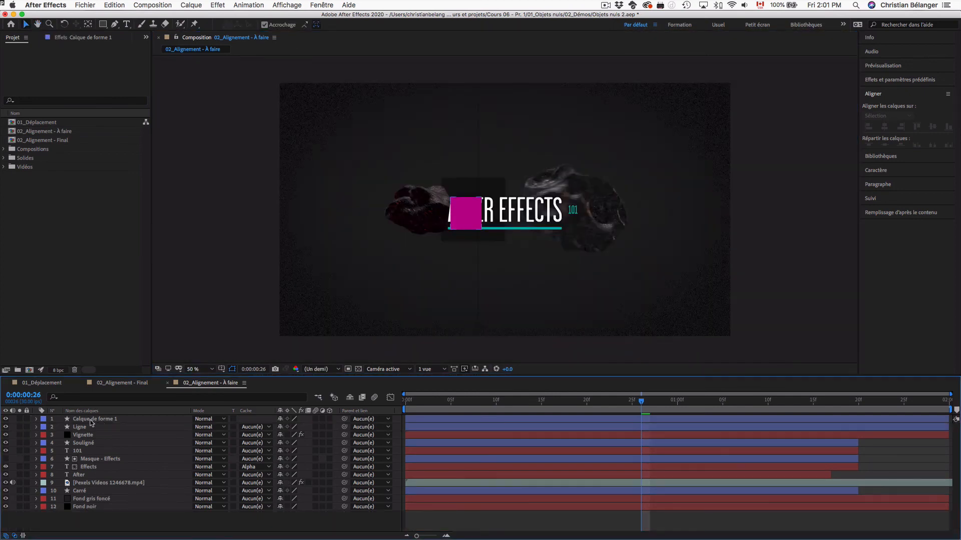
pyautogui.click(98, 418)
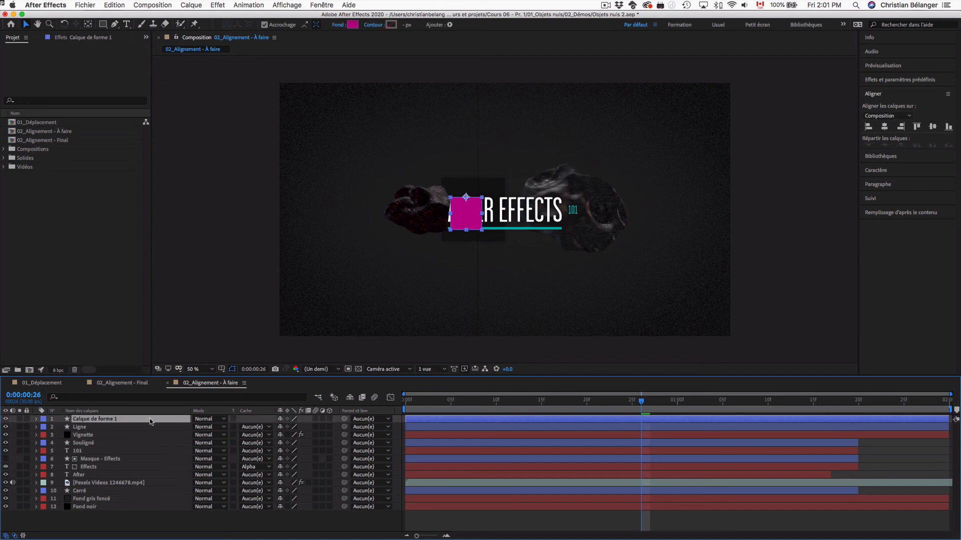
pyautogui.press('Return')
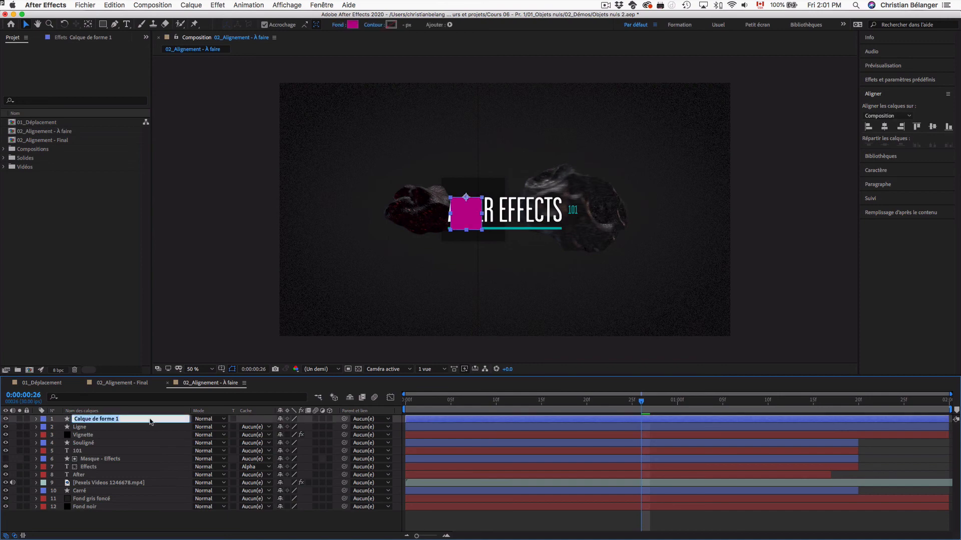
pyautogui.write('Alignen')
pyautogui.press('BackSpace')
pyautogui.write('ur')
pyautogui.press('Return')
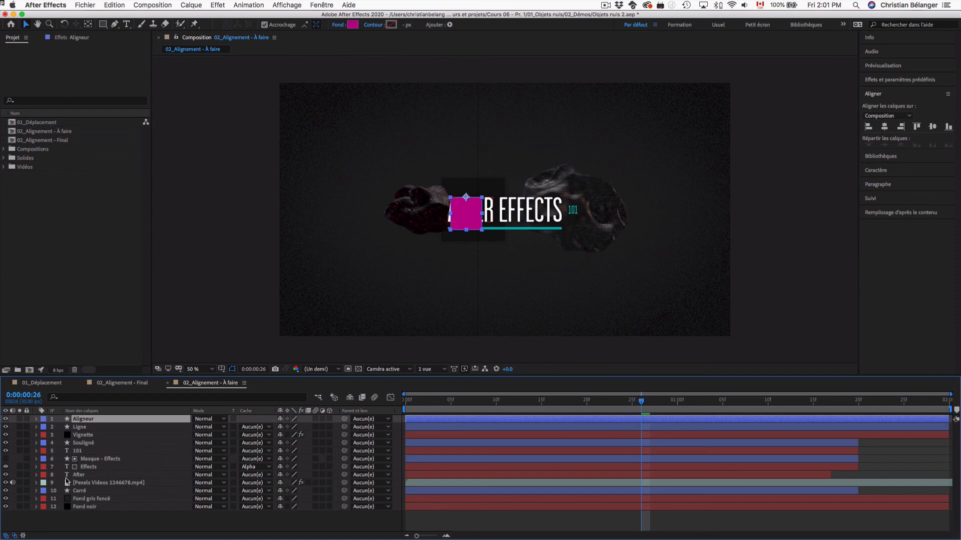
# Parent the Souligné, 101, Masque - Effects, Effects and After layers to the Aligneur layer.
pyautogui.click(79, 519)
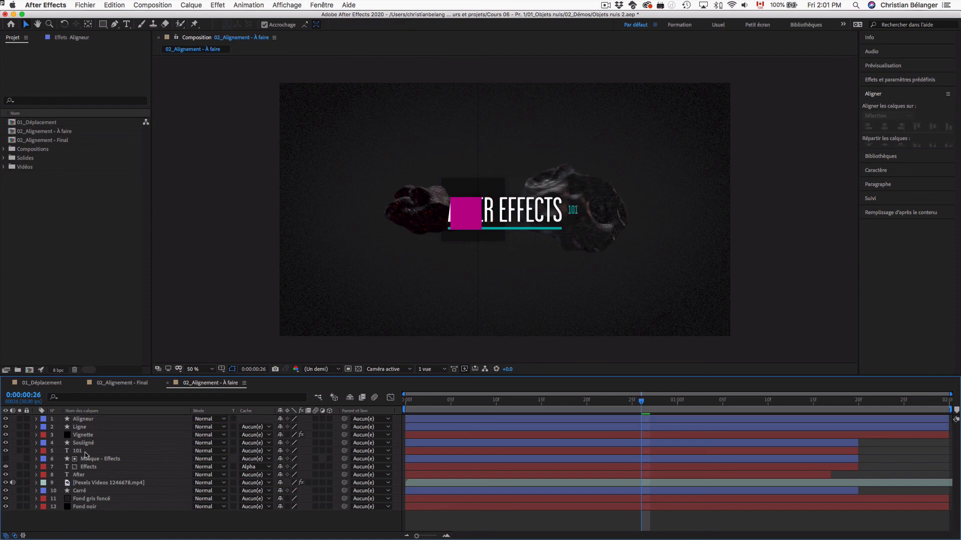
pyautogui.click(88, 474)
pyautogui.keyDown('shift'); pyautogui.click(92, 467); pyautogui.keyUp('shift')
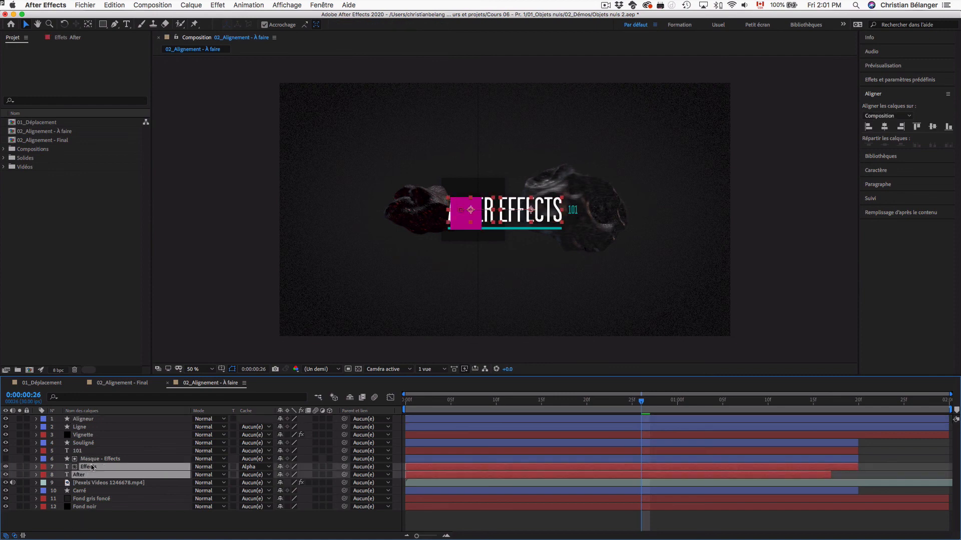
pyautogui.keyDown('shift'); pyautogui.click(108, 460); pyautogui.keyUp('shift')
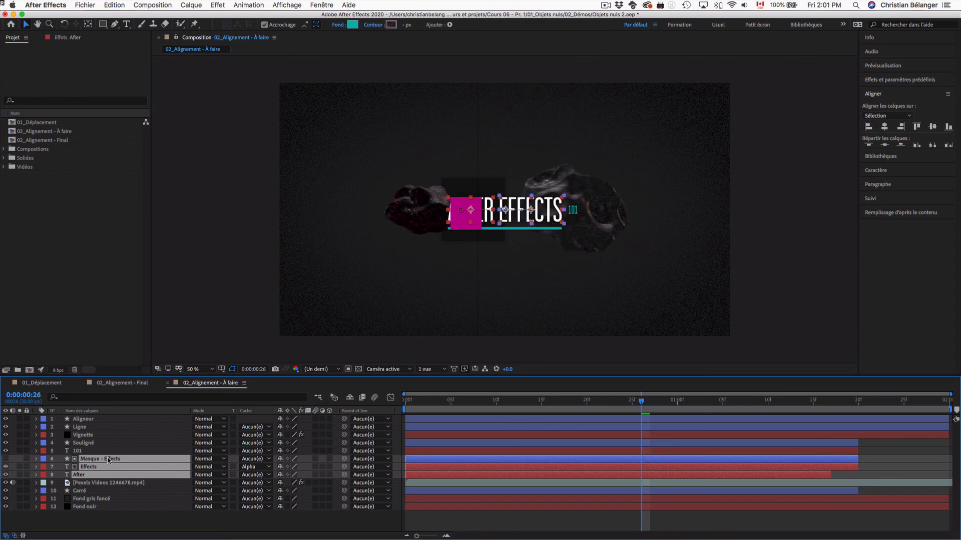
pyautogui.keyDown('shift'); pyautogui.click(84, 451); pyautogui.keyUp('shift')
pyautogui.keyDown('shift'); pyautogui.click(83, 444); pyautogui.keyUp('shift')
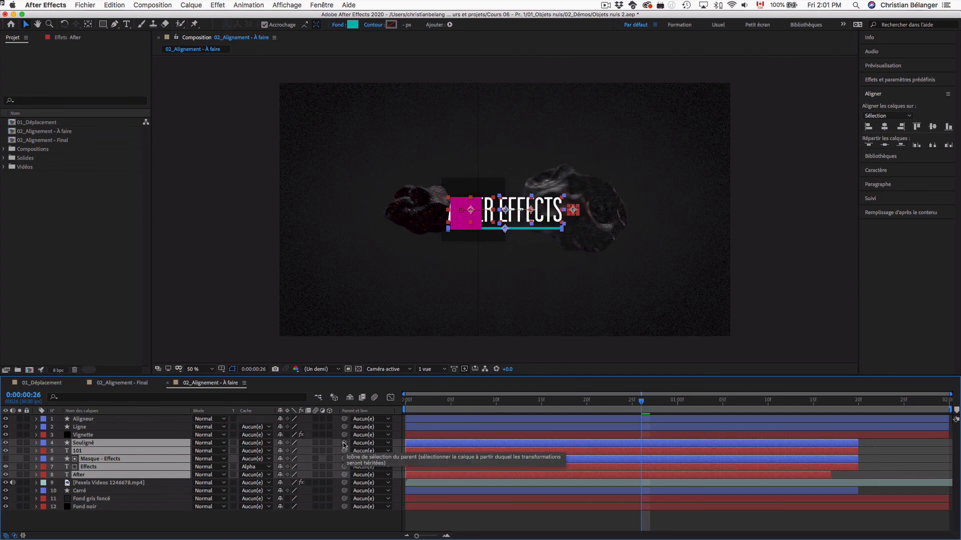
pyautogui.moveTo(345, 442); pyautogui.dragTo(76, 422)
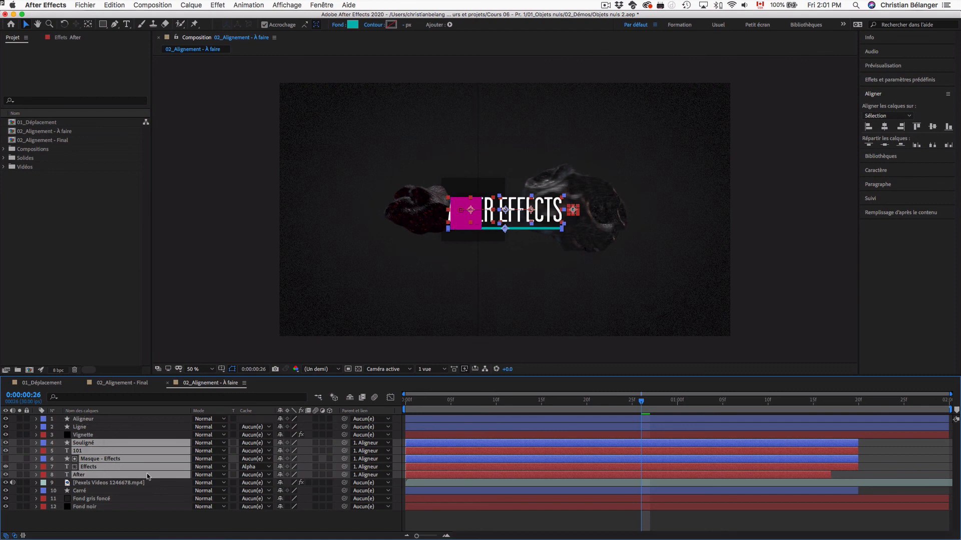
# Center the Aligneur layer vertically in the composition so its child layers move with it.
pyautogui.click(93, 419)
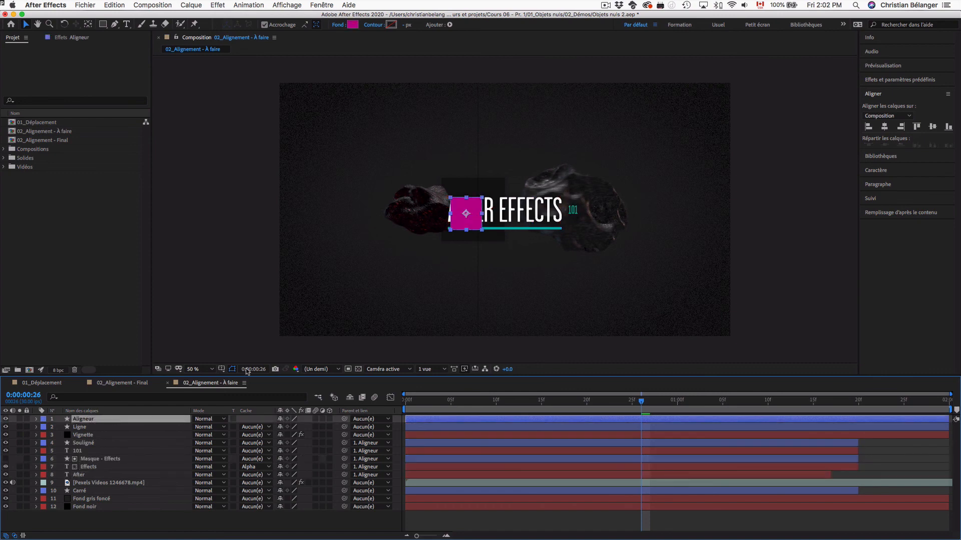
pyautogui.click(932, 126)
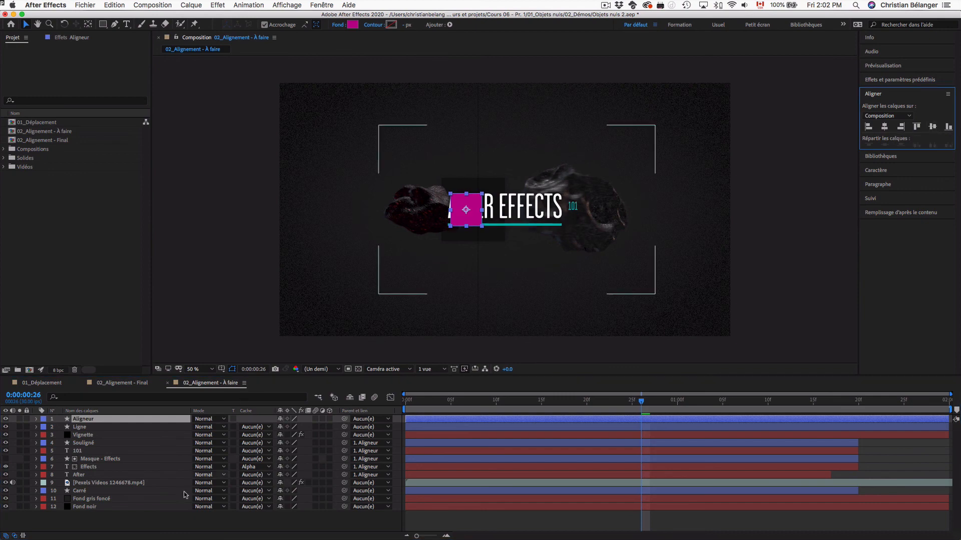
# Delete the Aligneur layer and play a preview of the title animation.
pyautogui.click(78, 408)
pyautogui.click(84, 419)
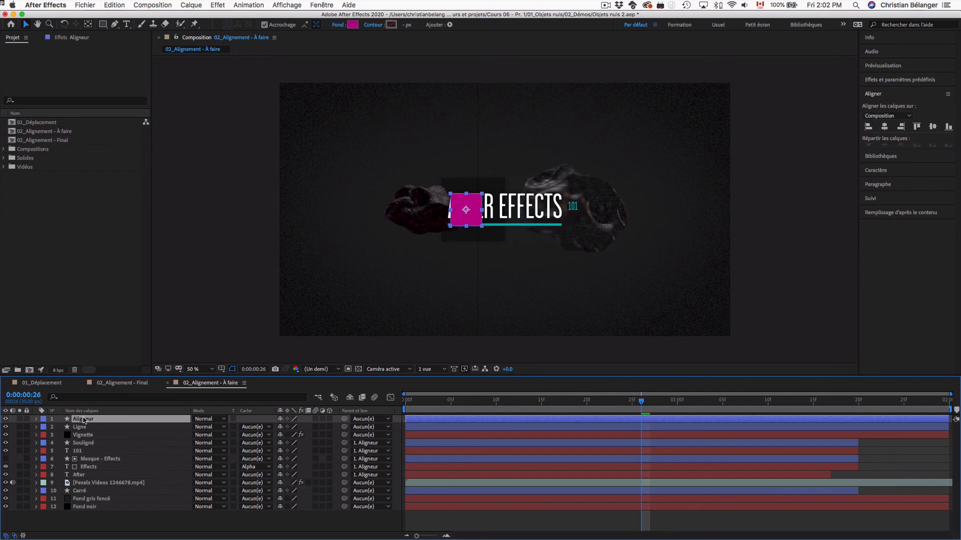
pyautogui.press('Delete')
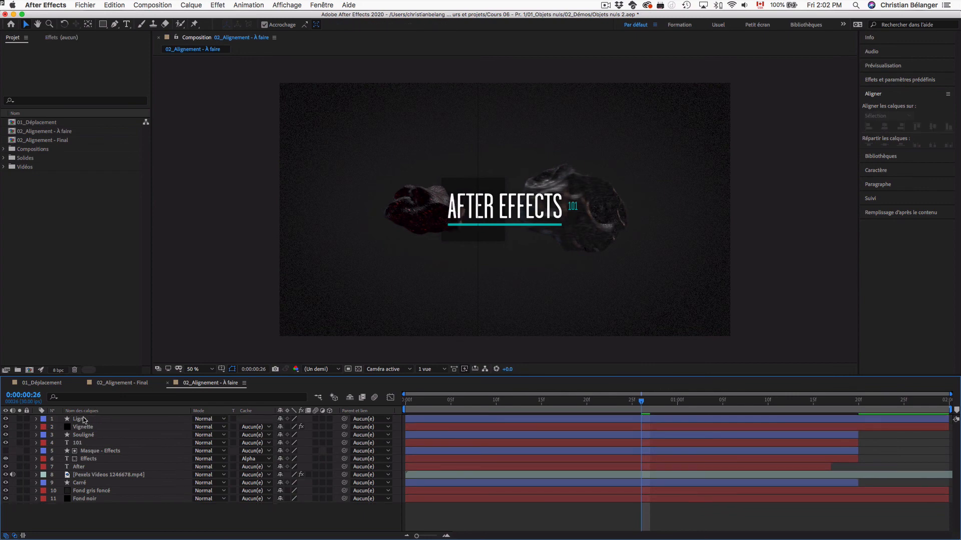
pyautogui.press('space')
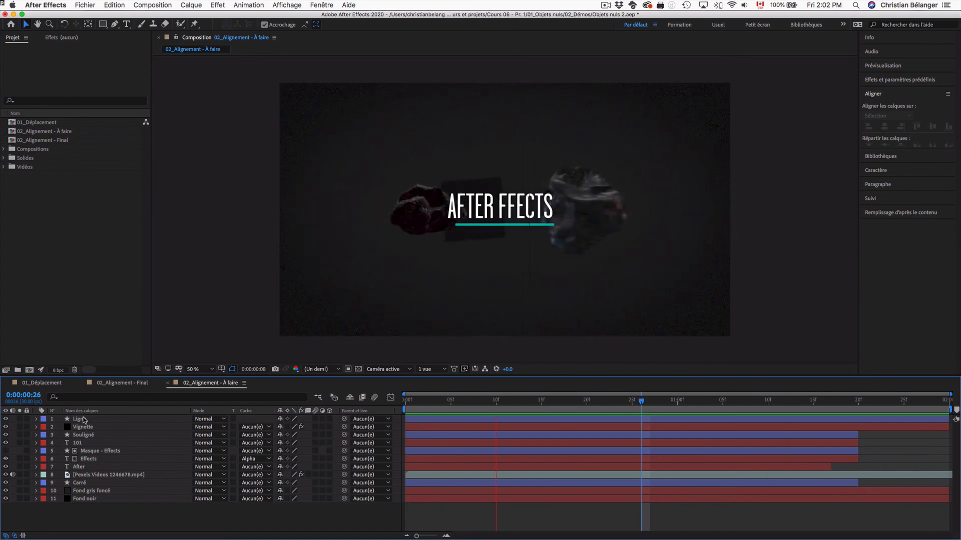
pyautogui.press('space')
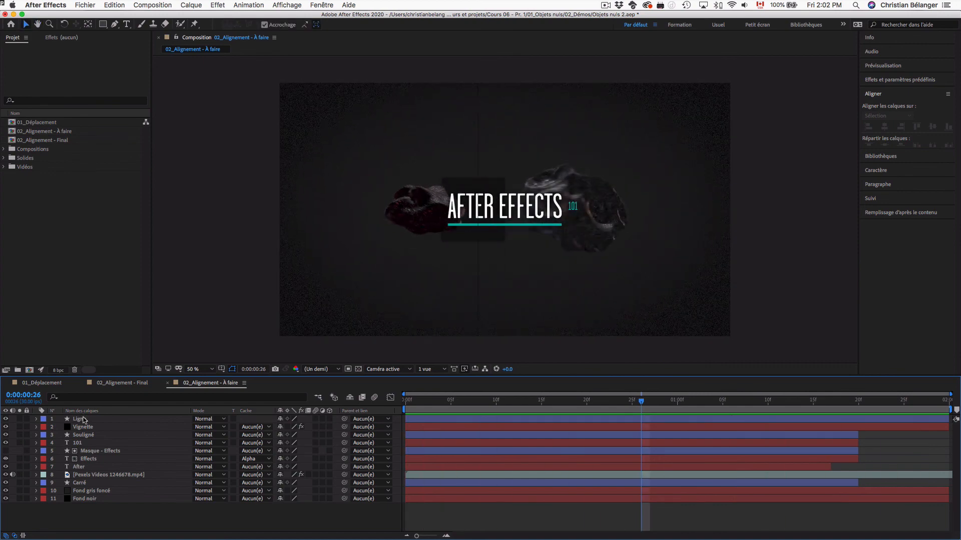